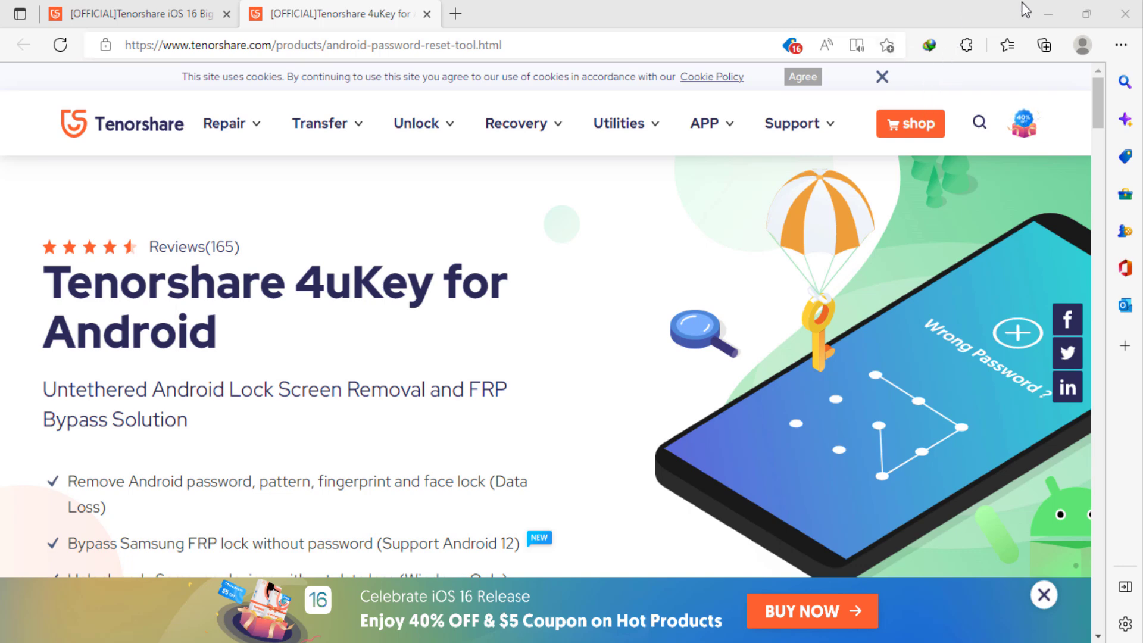
# Switch to the iOS 16 Sales Promotion browser tab
pyautogui.hotkey('ctrl', 'shift', 'Tab')
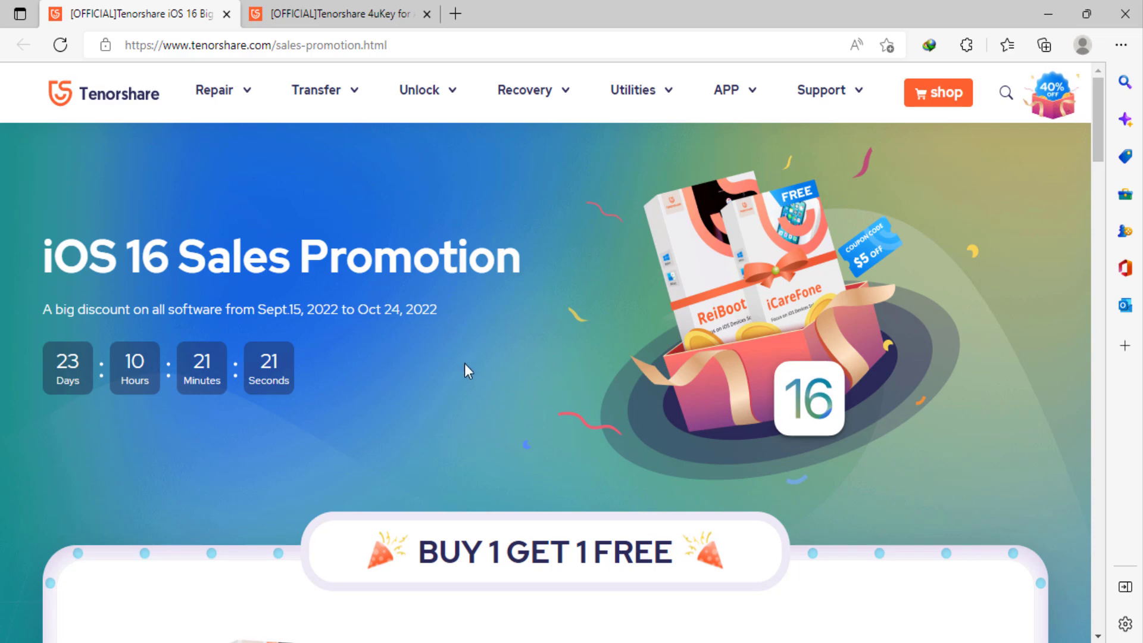
pyautogui.scroll(-3, 465, 363)
pyautogui.scroll(-2, 579, 312)
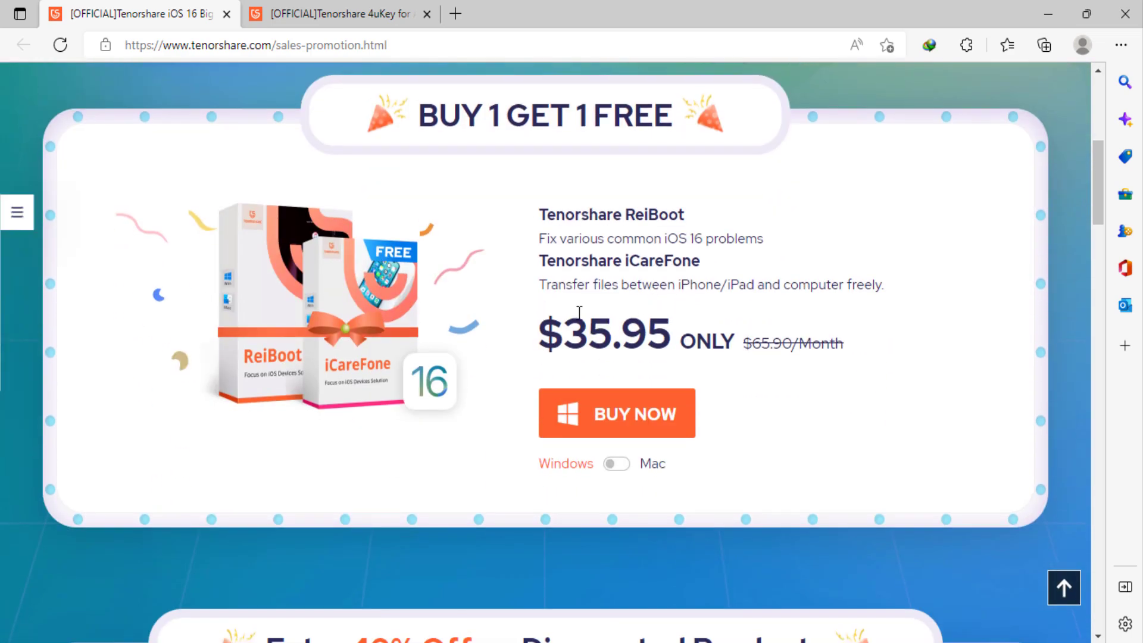
pyautogui.scroll(-4, 739, 223)
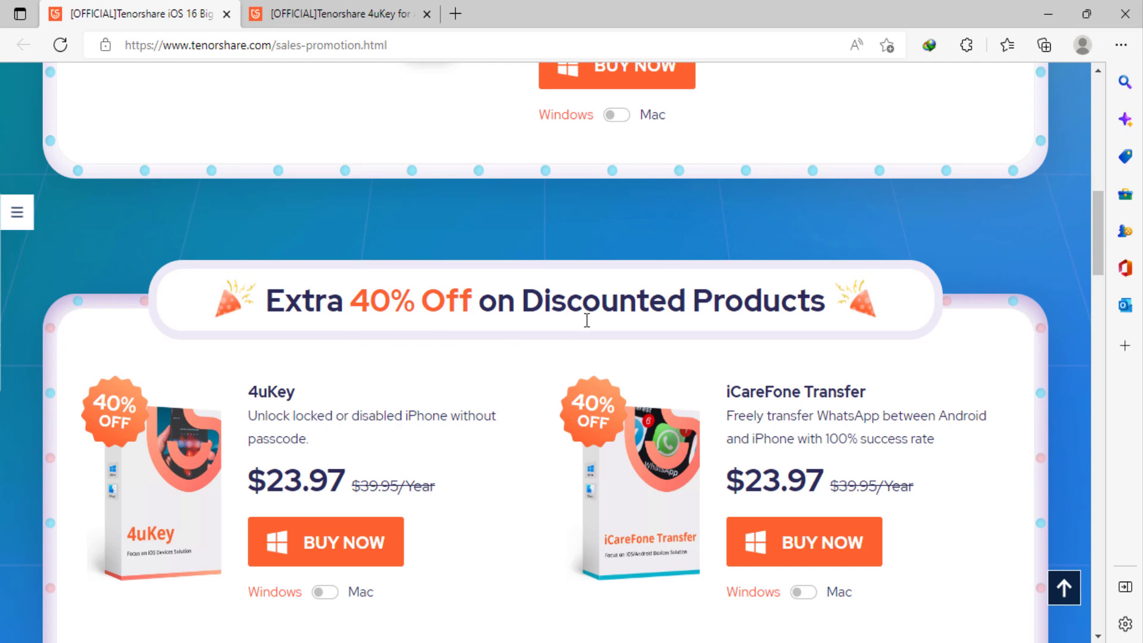
pyautogui.scroll(-2, 586, 320)
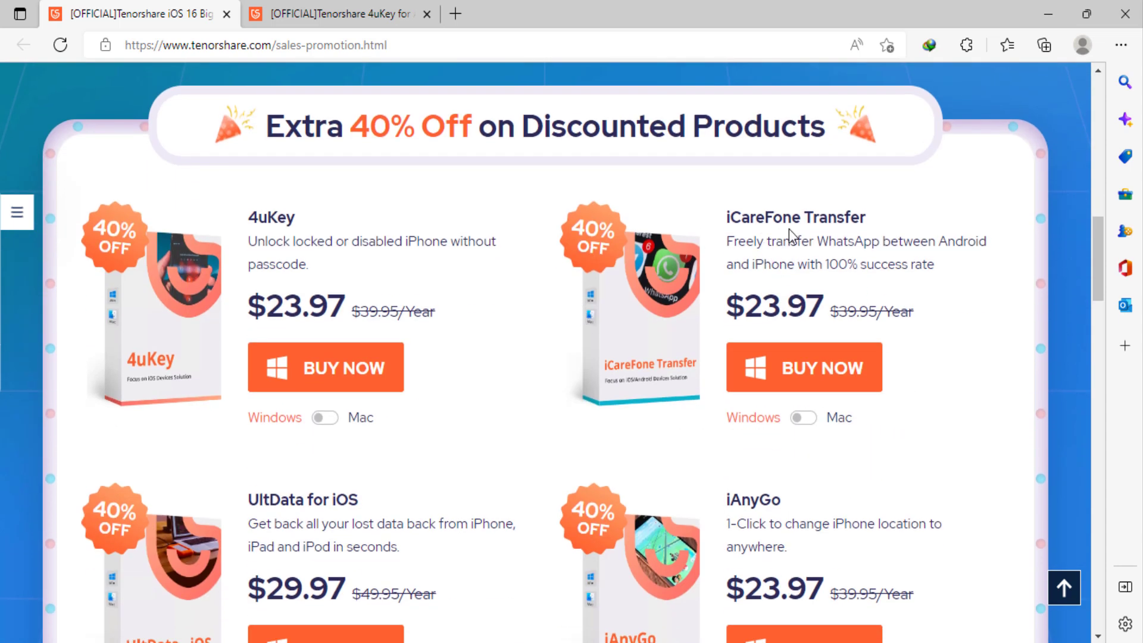
pyautogui.scroll(-2, 268, 237)
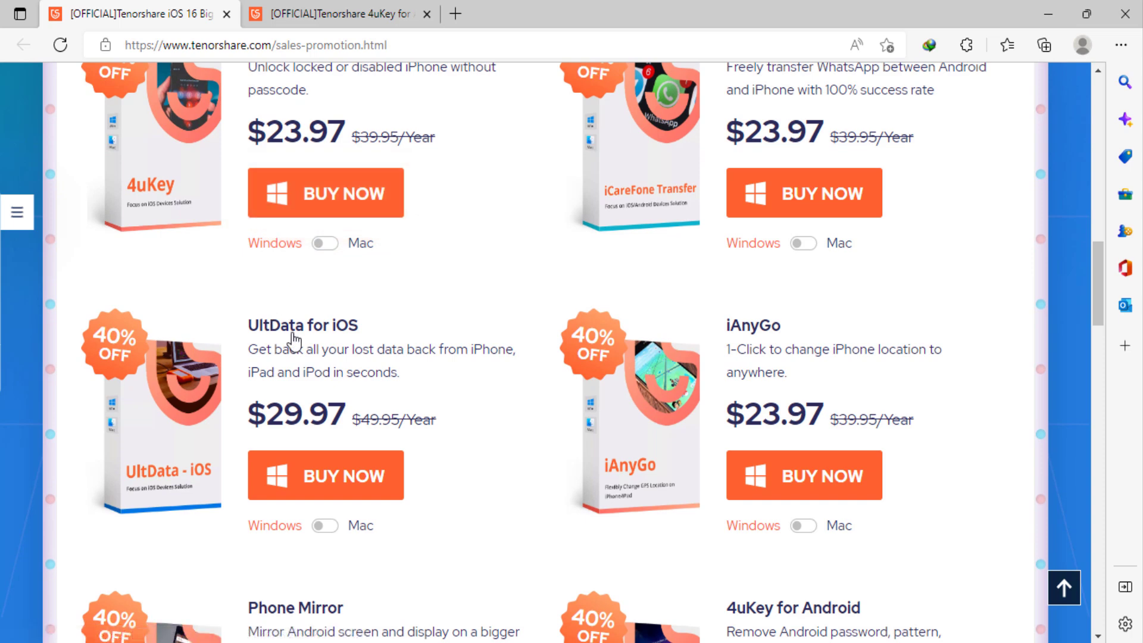
pyautogui.scroll(-3, 734, 346)
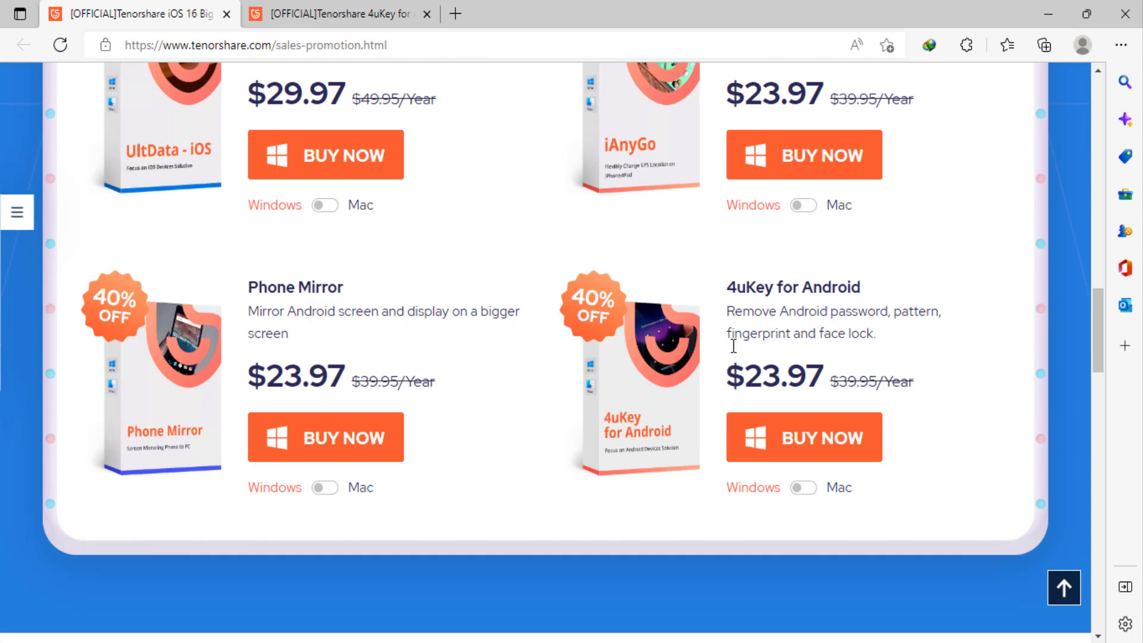
pyautogui.scroll(-2, 758, 387)
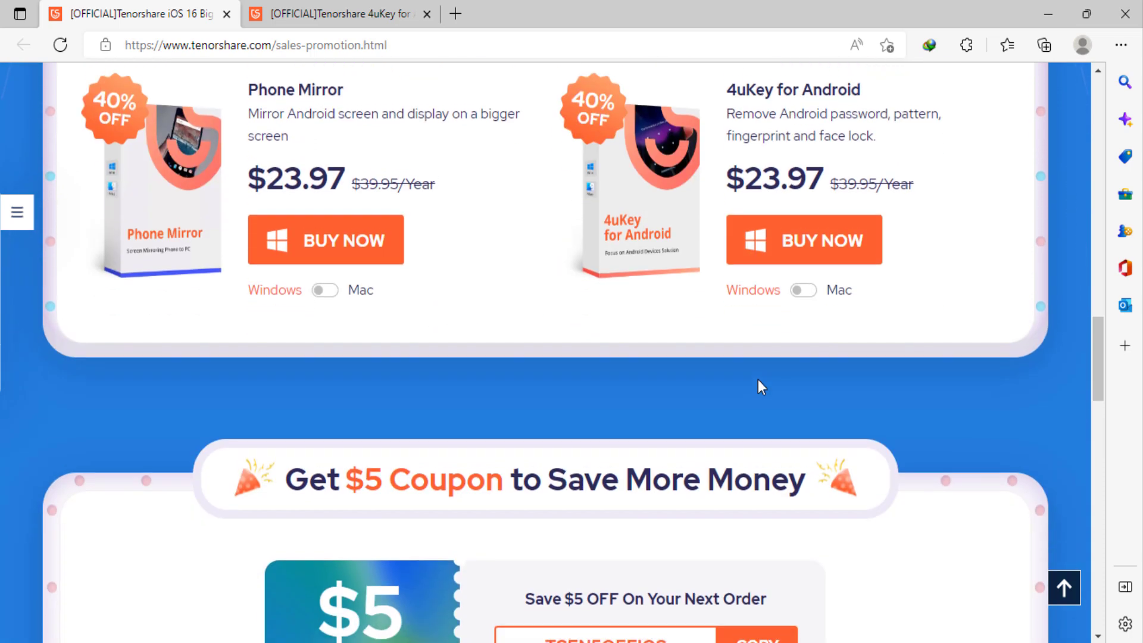
pyautogui.scroll(-3, 759, 385)
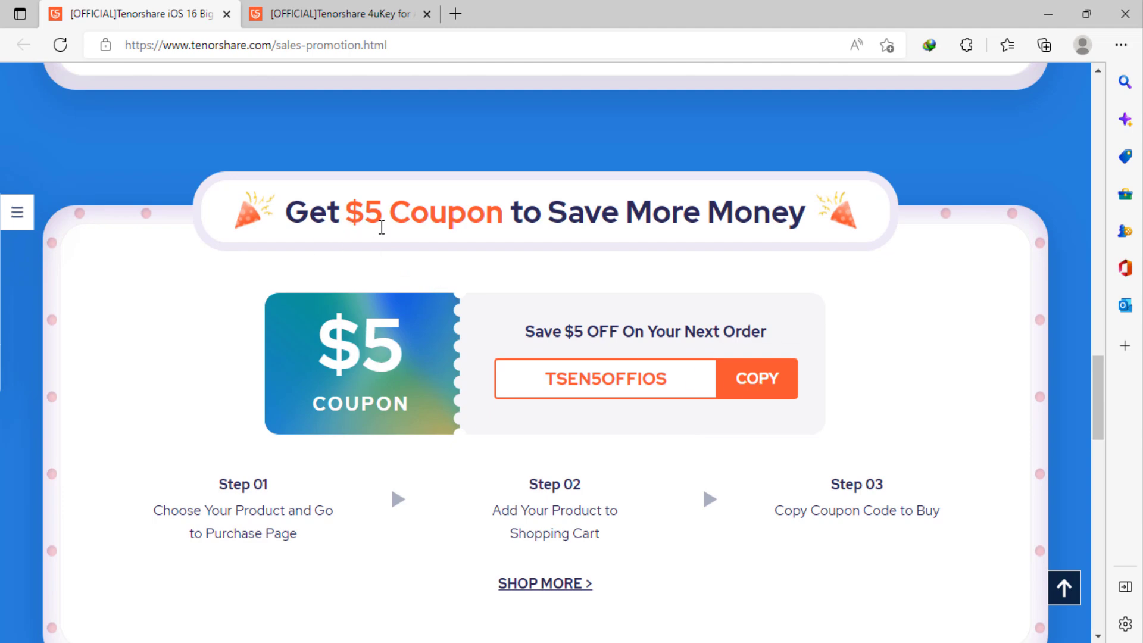
pyautogui.scroll(-2, 715, 247)
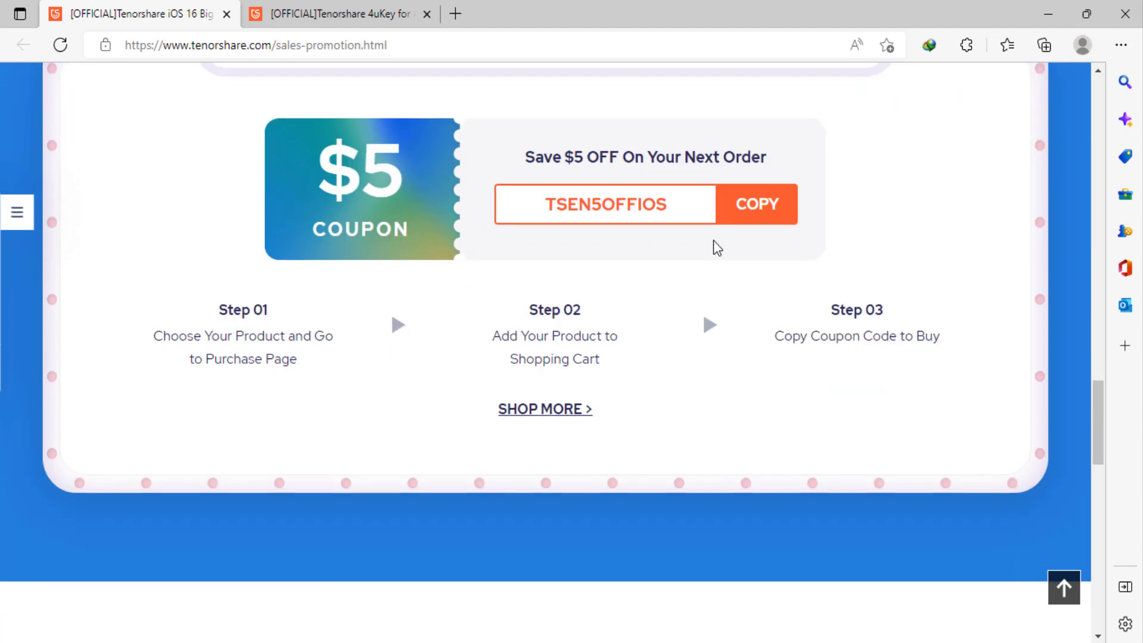
pyautogui.scroll(-3, 714, 247)
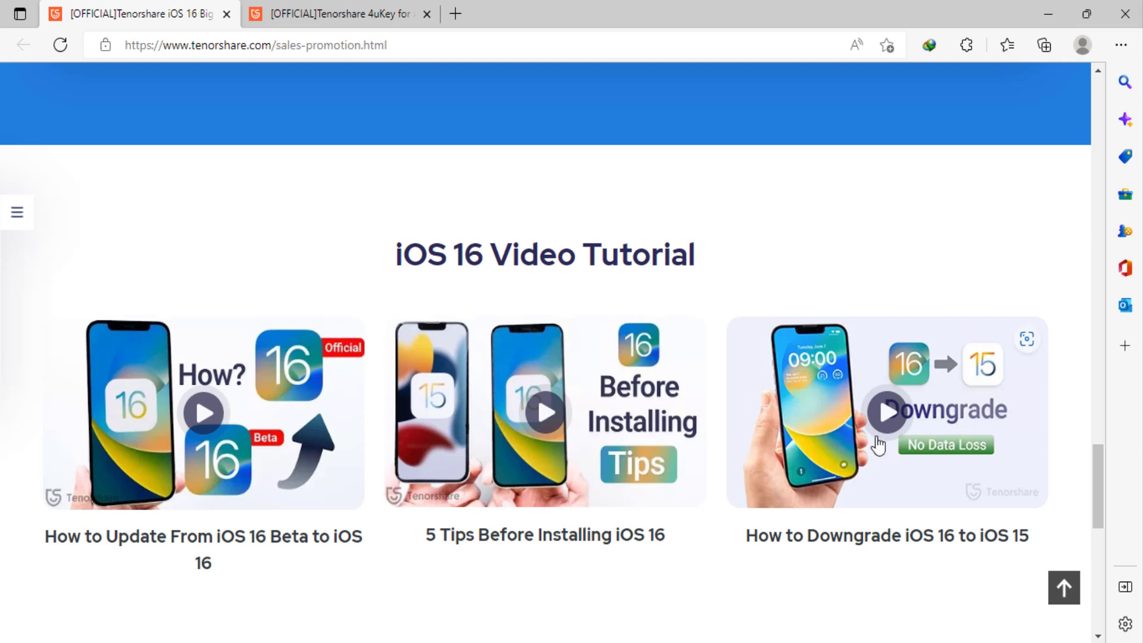
pyautogui.scroll(-3, 875, 441)
pyautogui.scroll(-2, 311, 383)
pyautogui.scroll(-1, 553, 395)
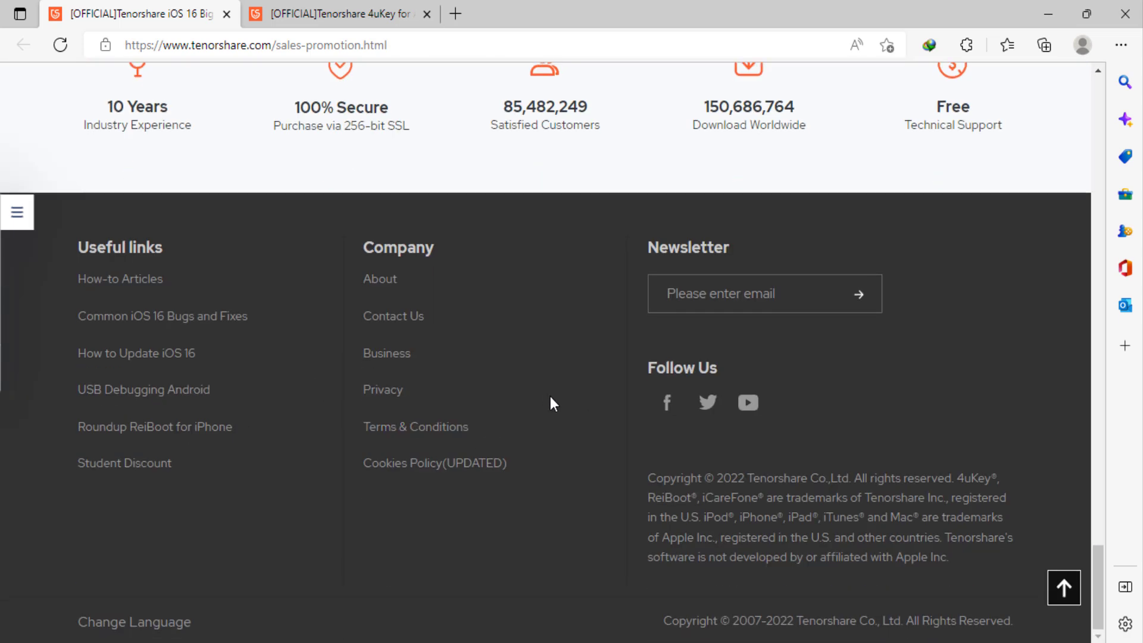
# Jump back to the top of the promotion page and return to the 4uKey for Android tab
pyautogui.press('Home')
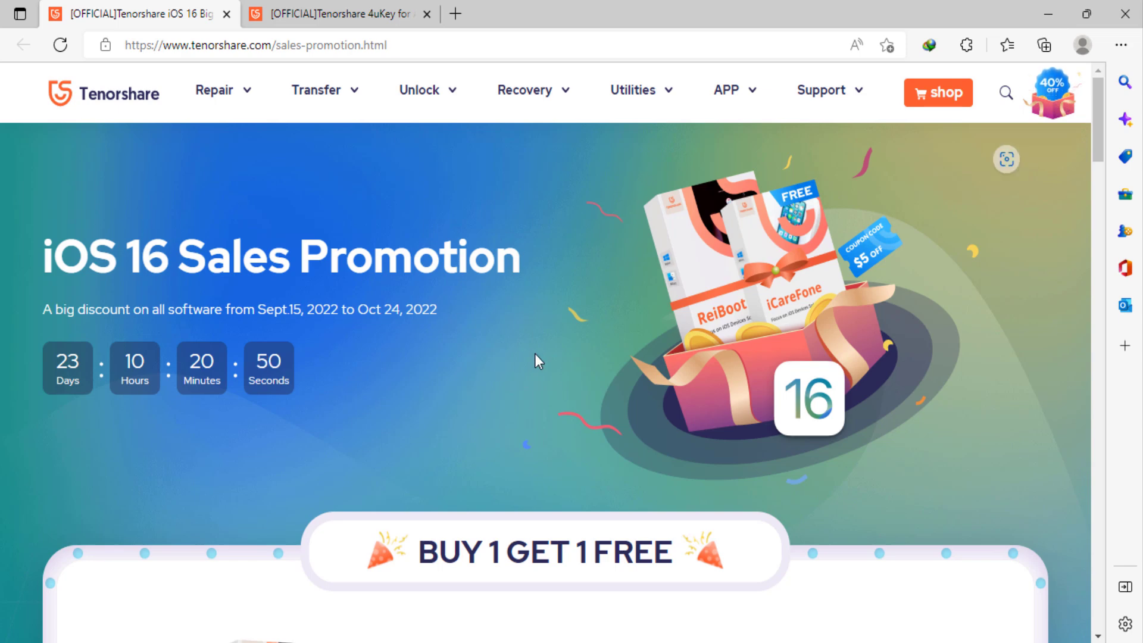
pyautogui.hotkey('ctrl', 'Tab')
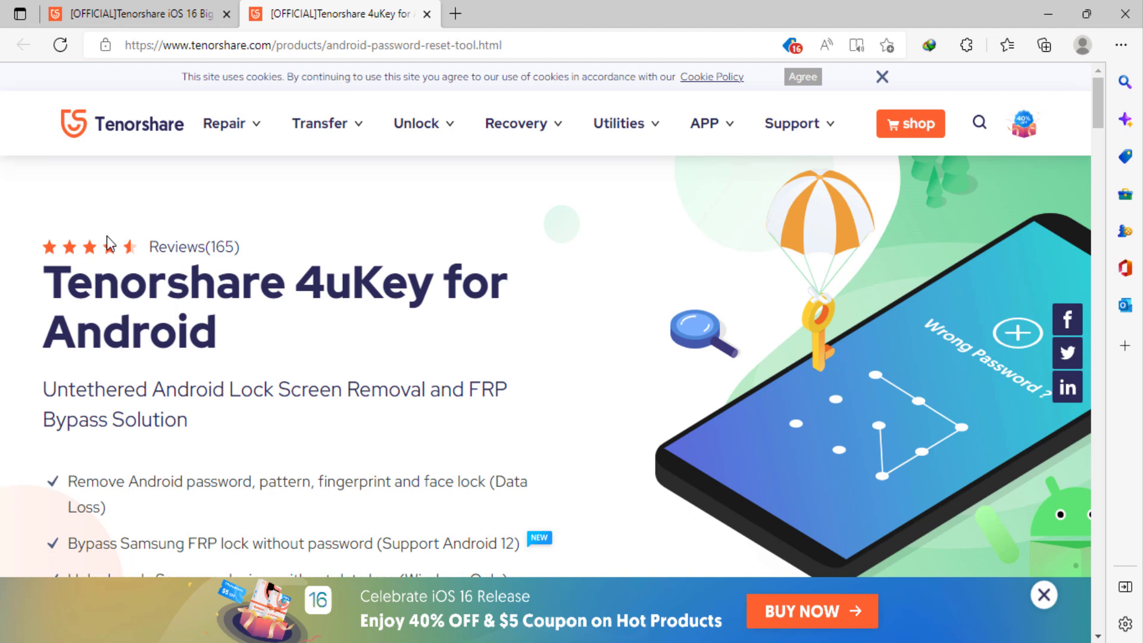
pyautogui.scroll(-1, 178, 292)
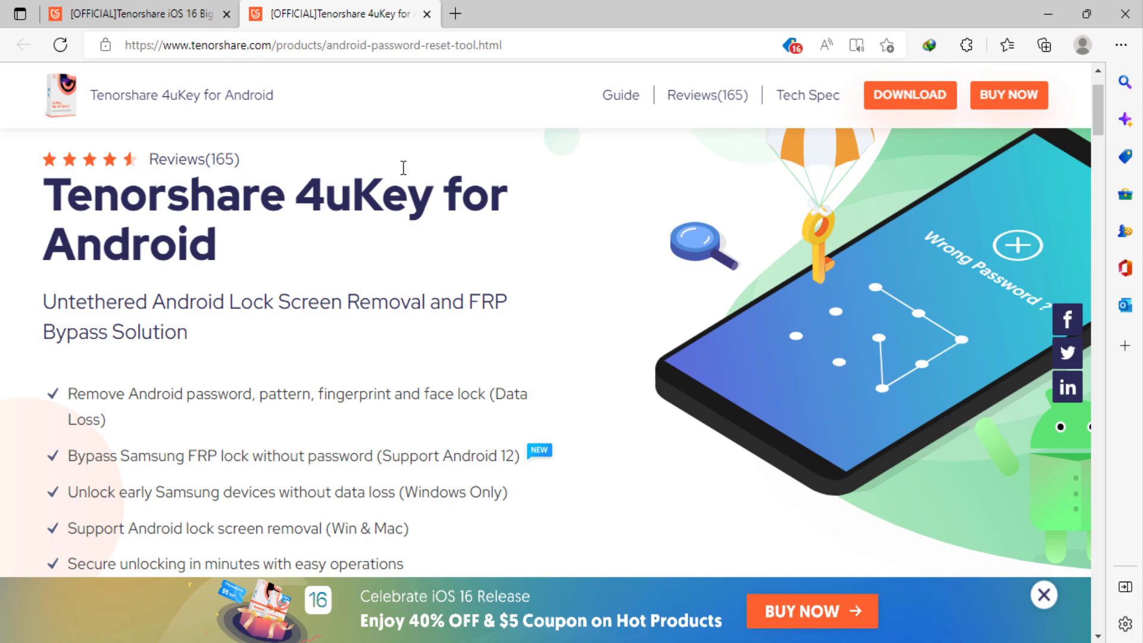
pyautogui.scroll(-1, 403, 169)
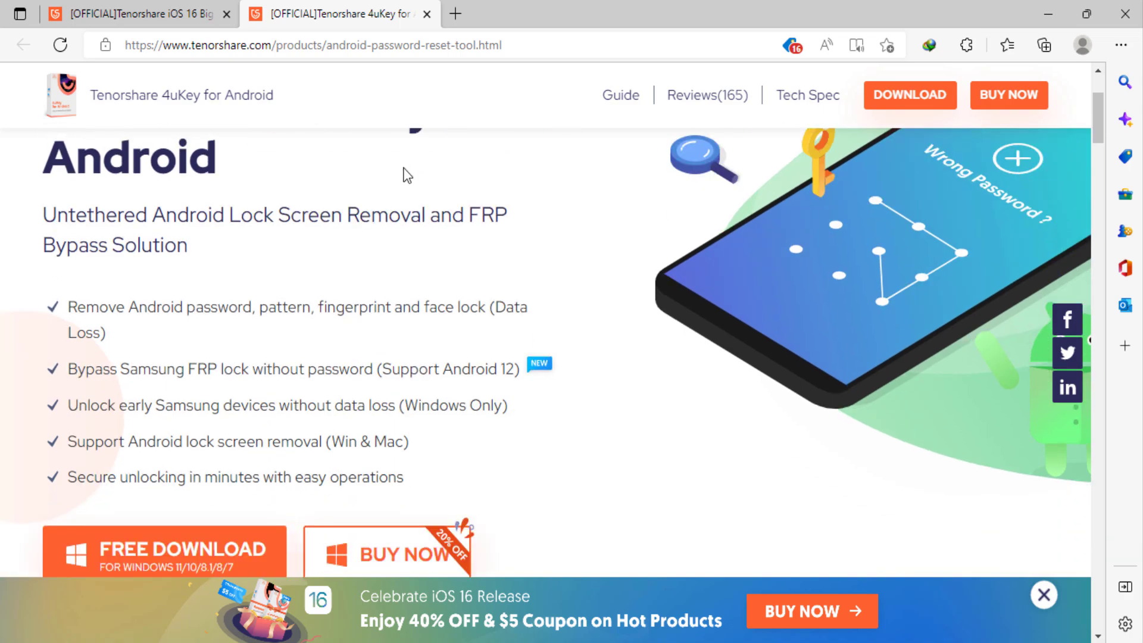
pyautogui.scroll(-1, 402, 174)
pyautogui.scroll(-3, 403, 170)
pyautogui.scroll(-4, 403, 161)
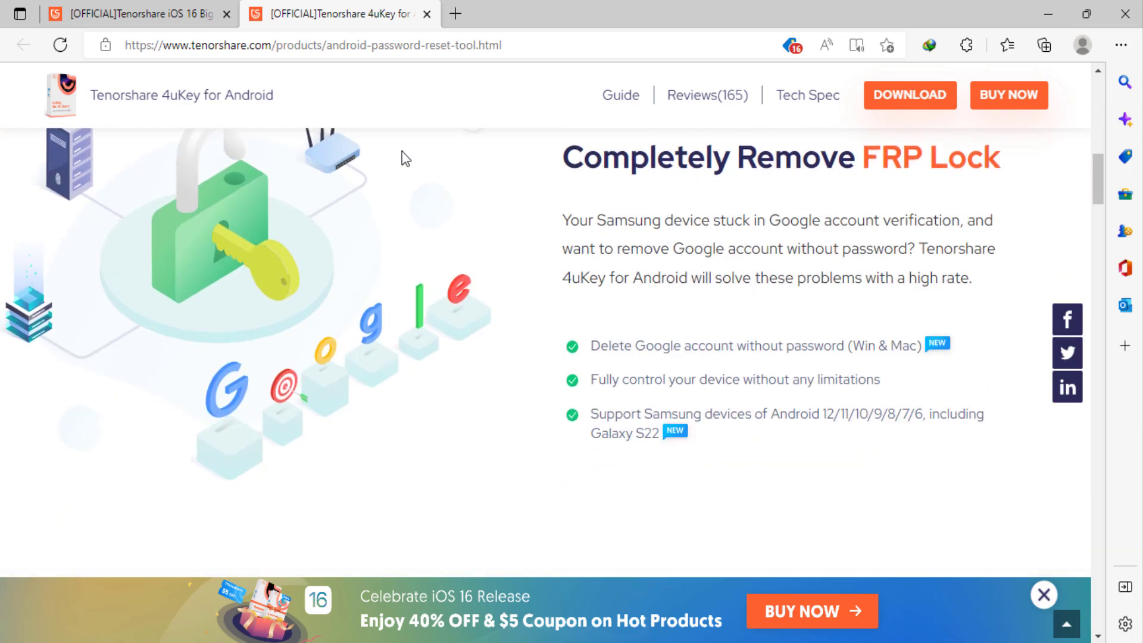
pyautogui.scroll(-2, 405, 158)
pyautogui.scroll(-2, 402, 154)
pyautogui.scroll(-2, 401, 154)
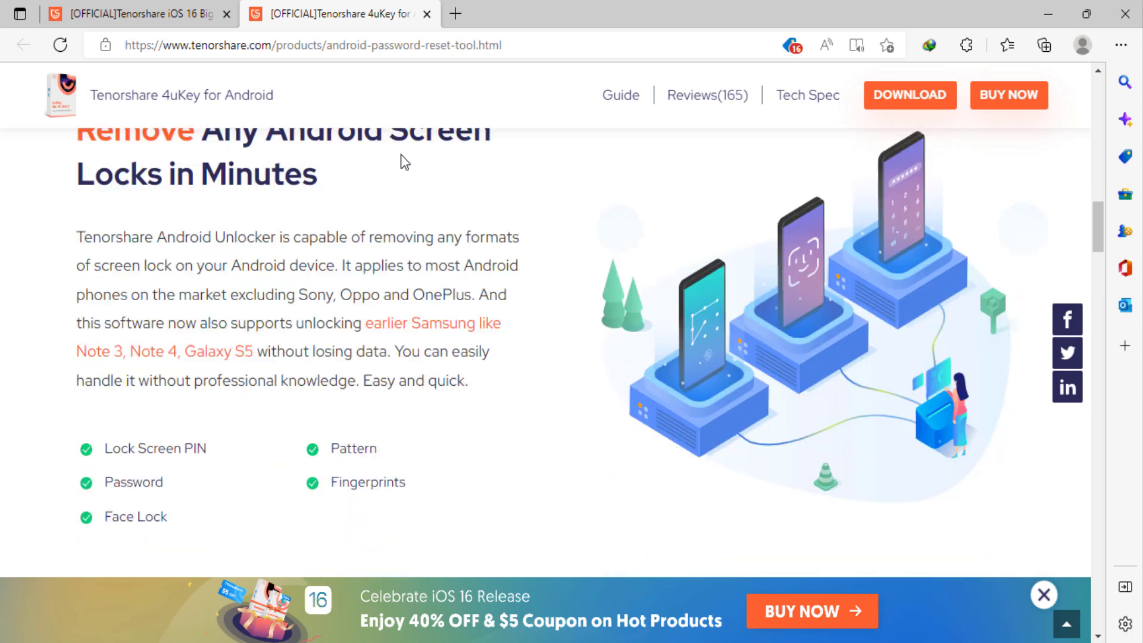
pyautogui.scroll(-1, 401, 161)
pyautogui.scroll(-2, 401, 161)
pyautogui.scroll(-3, 401, 161)
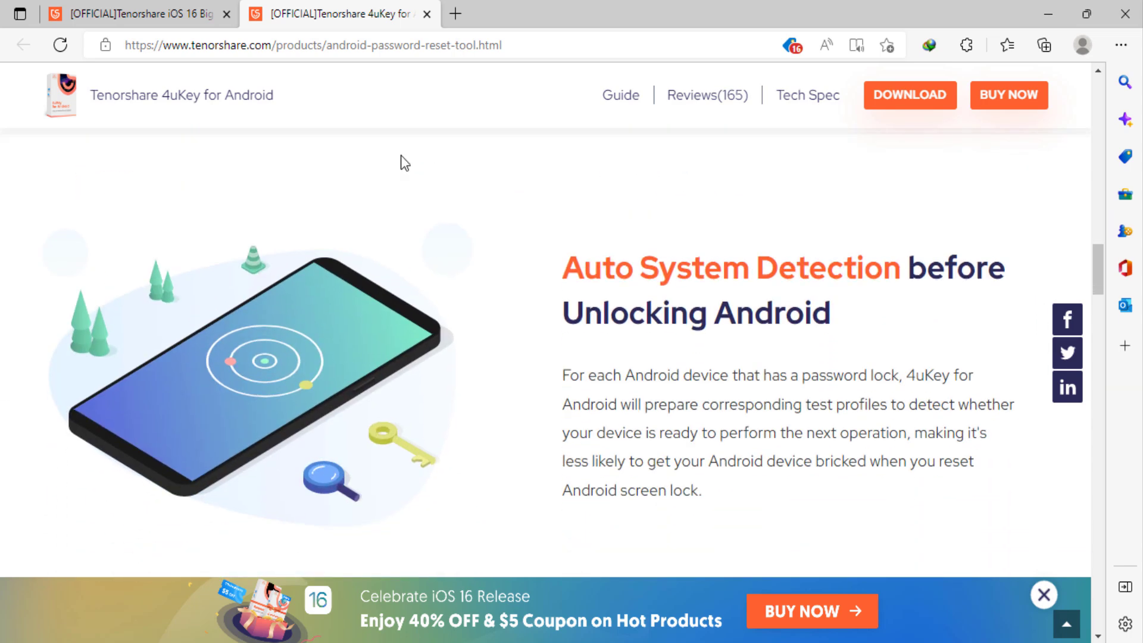
pyautogui.scroll(-2, 400, 161)
pyautogui.scroll(-2, 400, 161)
pyautogui.scroll(-1, 400, 163)
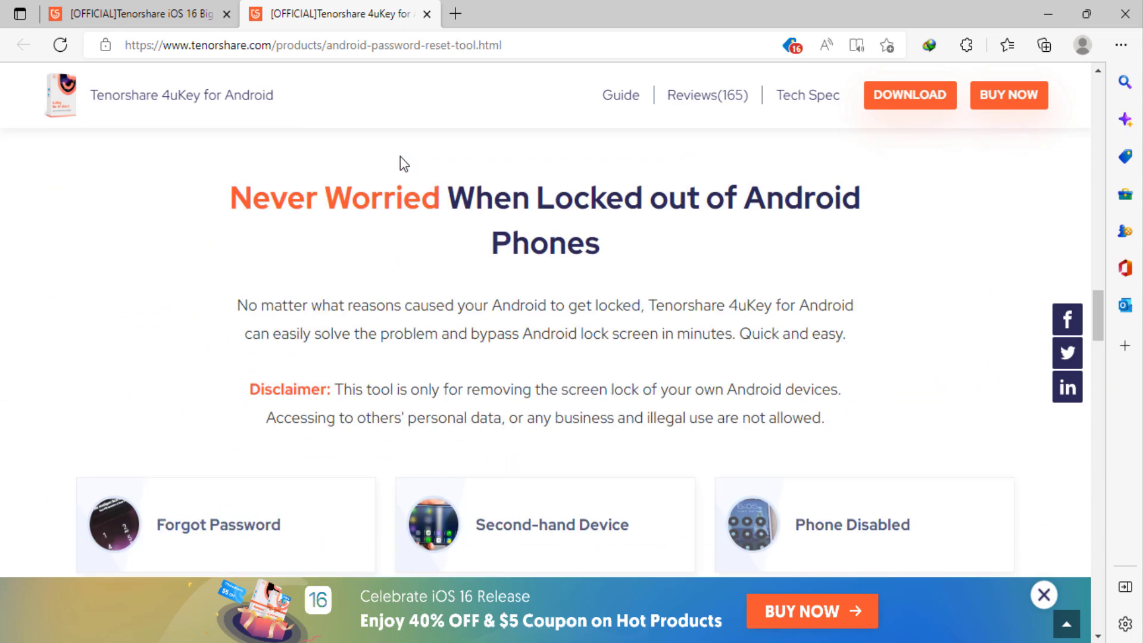
pyautogui.scroll(-1, 400, 163)
pyautogui.scroll(-1, 400, 164)
pyautogui.scroll(-1, 401, 161)
pyautogui.scroll(-2, 401, 157)
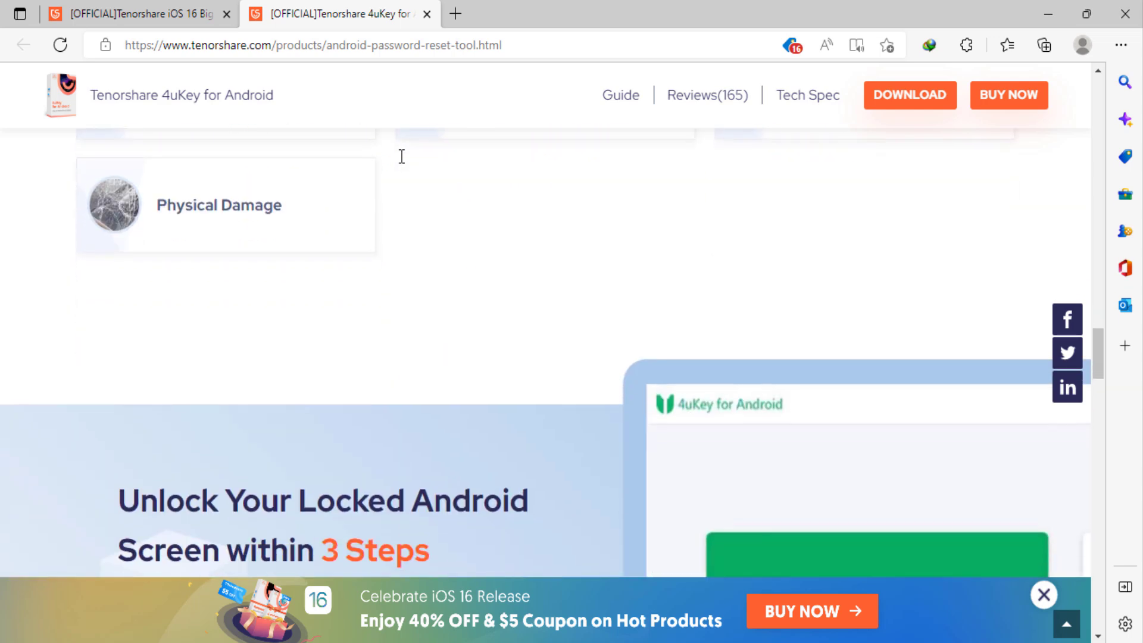
pyautogui.scroll(-2, 401, 156)
pyautogui.scroll(-2, 400, 156)
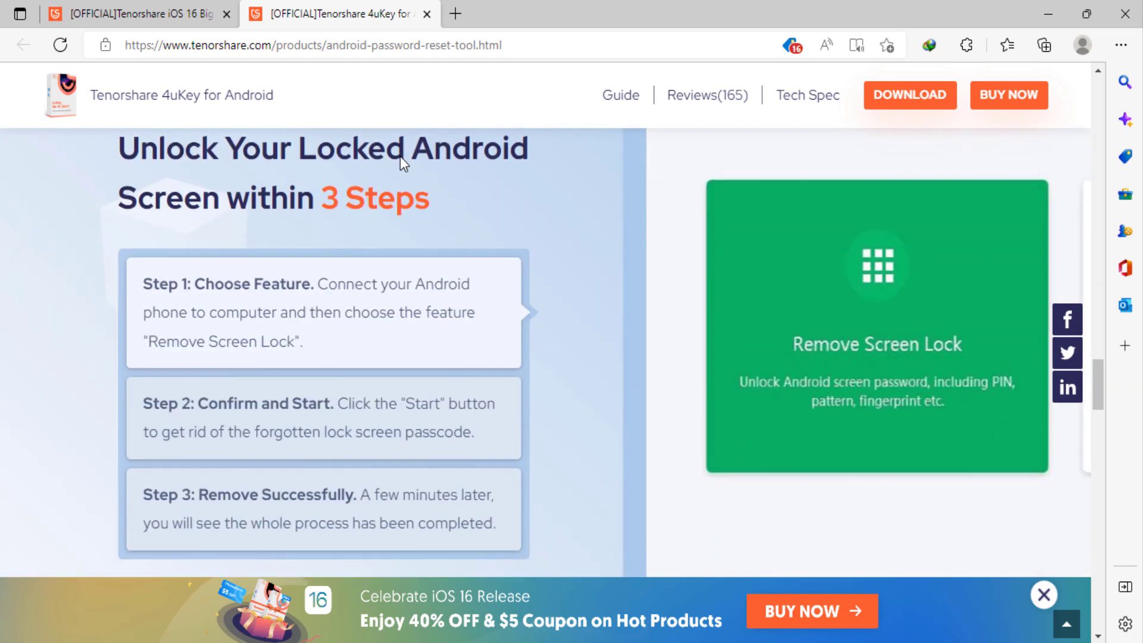
pyautogui.scroll(-4, 400, 156)
pyautogui.scroll(-5, 400, 156)
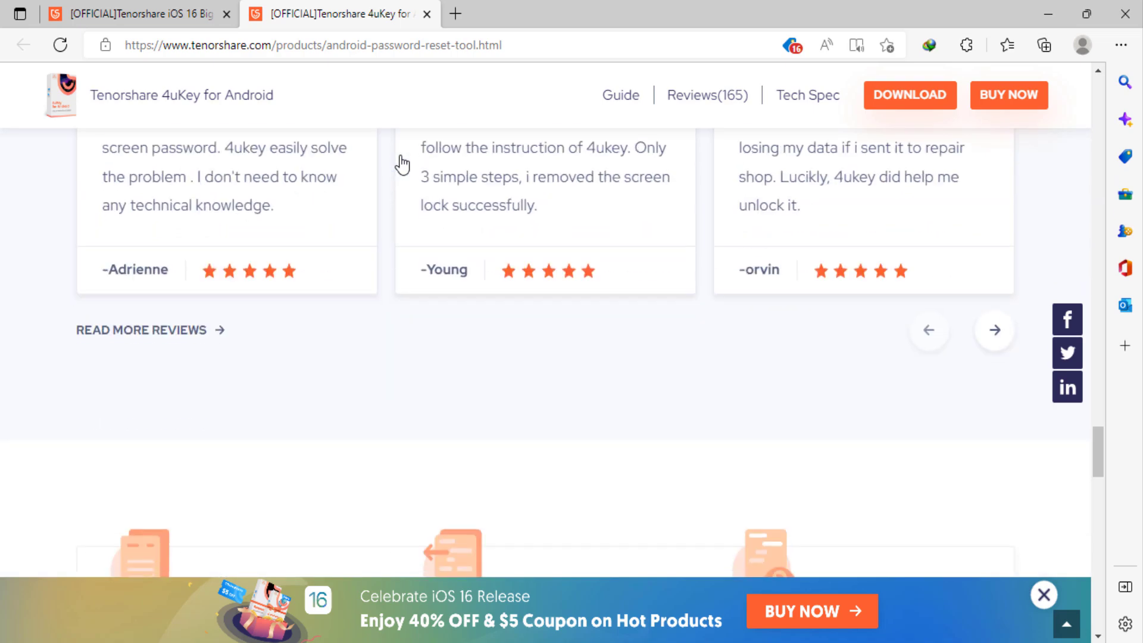
pyautogui.scroll(-2, 401, 158)
pyautogui.scroll(-4, 401, 164)
pyautogui.scroll(-3, 400, 161)
pyautogui.scroll(-6, 400, 161)
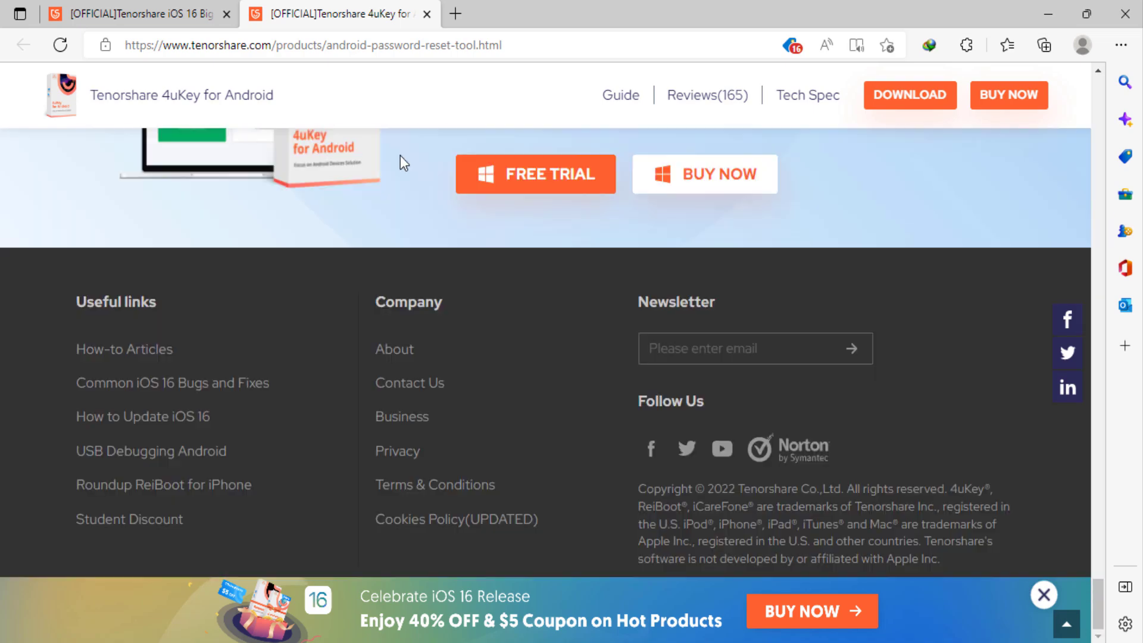
pyautogui.scroll(6, 401, 162)
pyautogui.scroll(4, 400, 161)
pyautogui.scroll(3, 400, 161)
pyautogui.scroll(4, 400, 161)
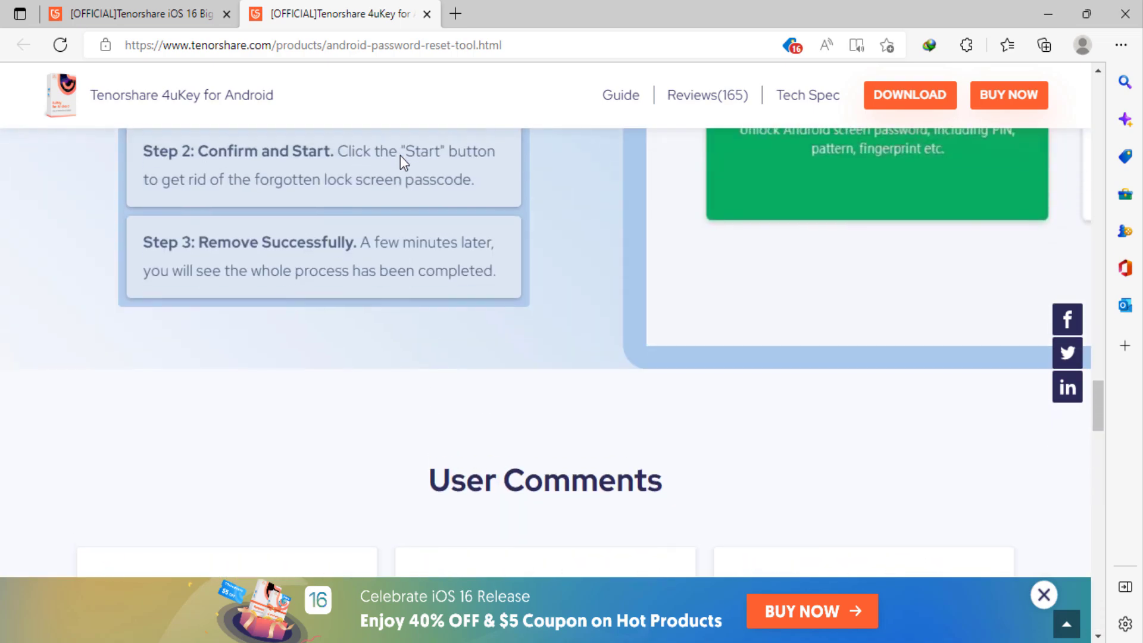
pyautogui.scroll(4, 400, 161)
pyautogui.scroll(3, 400, 161)
pyautogui.scroll(4, 400, 161)
pyautogui.scroll(4, 400, 161)
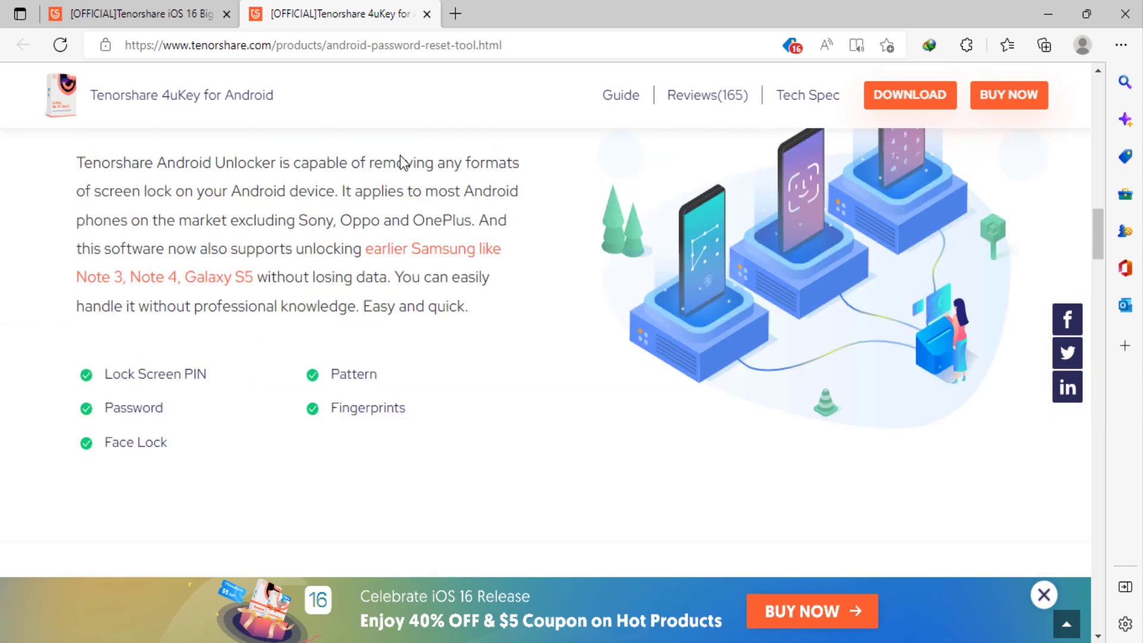
pyautogui.scroll(4, 401, 161)
pyautogui.scroll(4, 400, 161)
pyautogui.scroll(3, 400, 161)
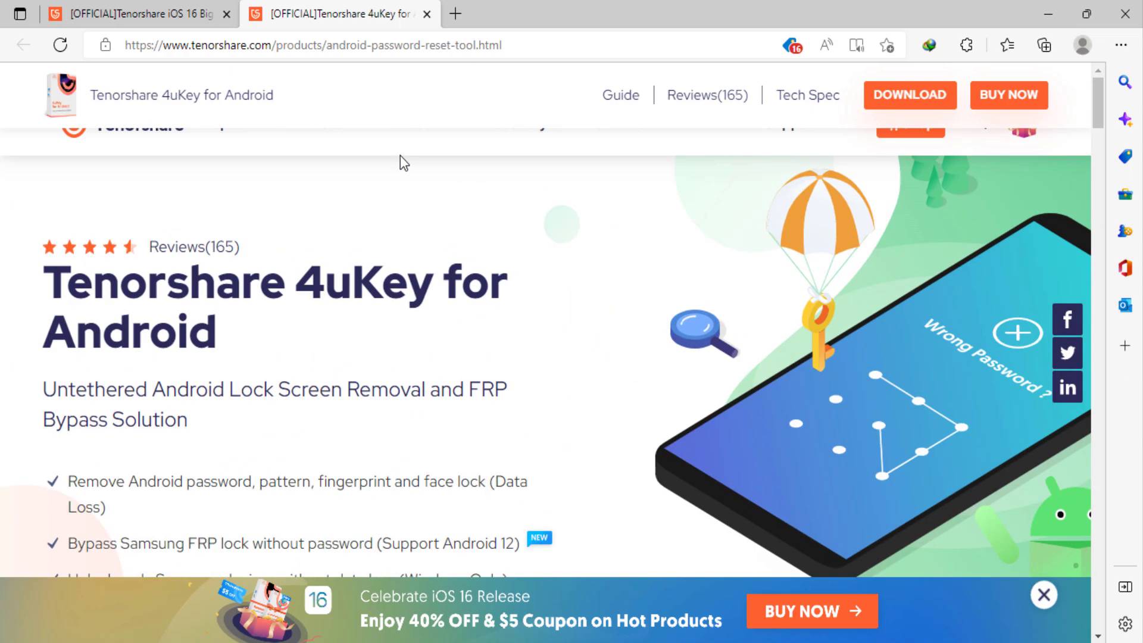
pyautogui.scroll(2, 400, 161)
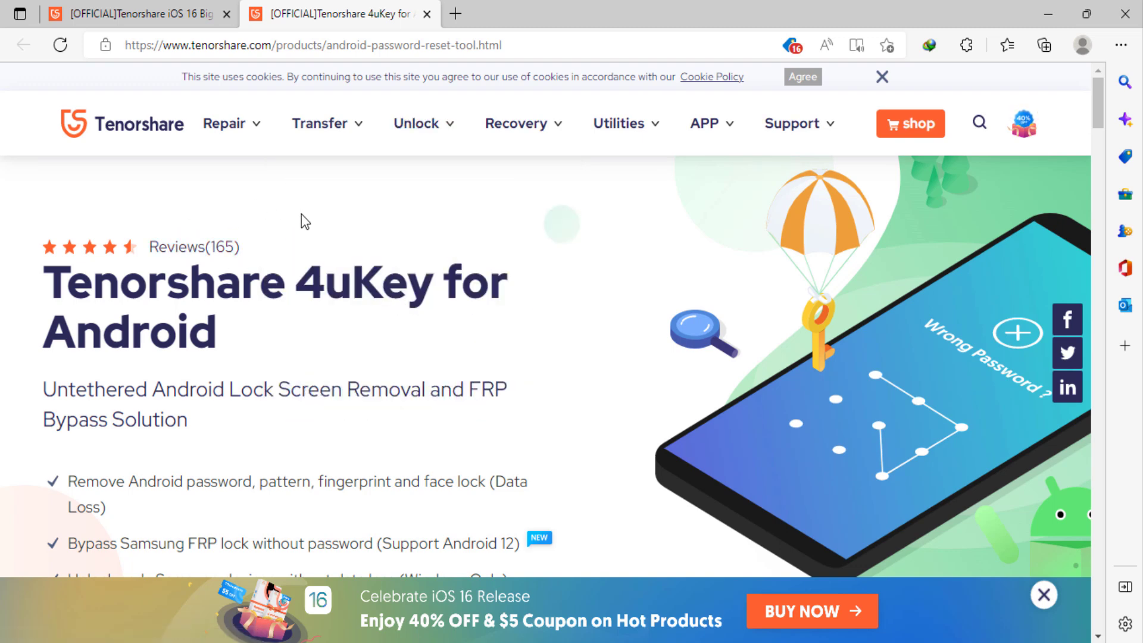
pyautogui.scroll(-2, 302, 215)
pyautogui.scroll(2, 304, 228)
pyautogui.scroll(-1, 417, 280)
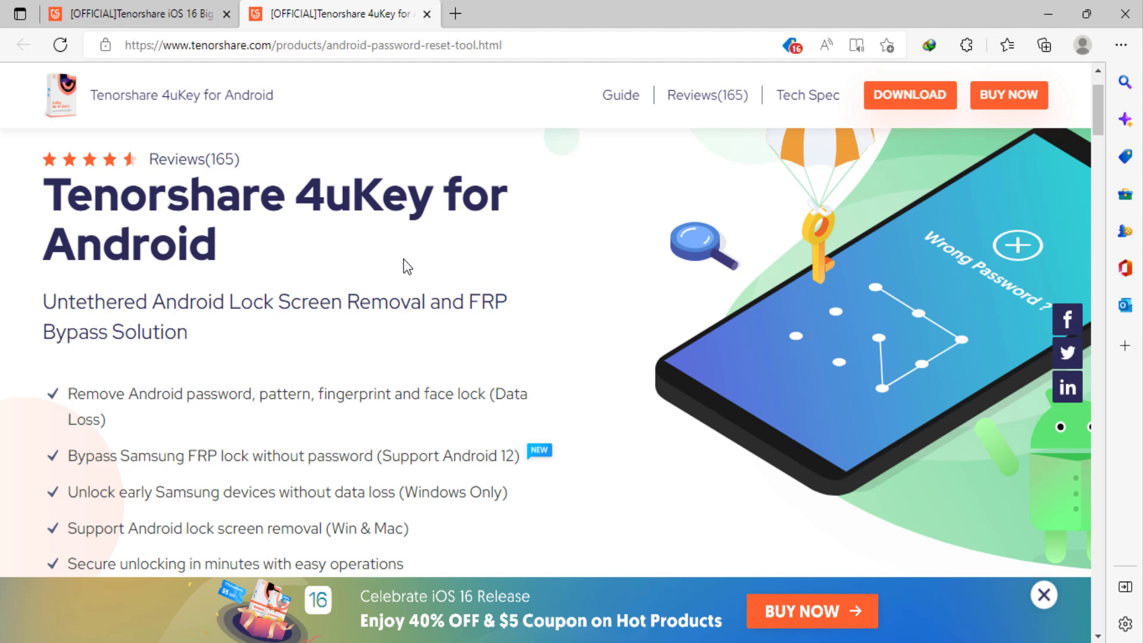
pyautogui.scroll(-1, 401, 265)
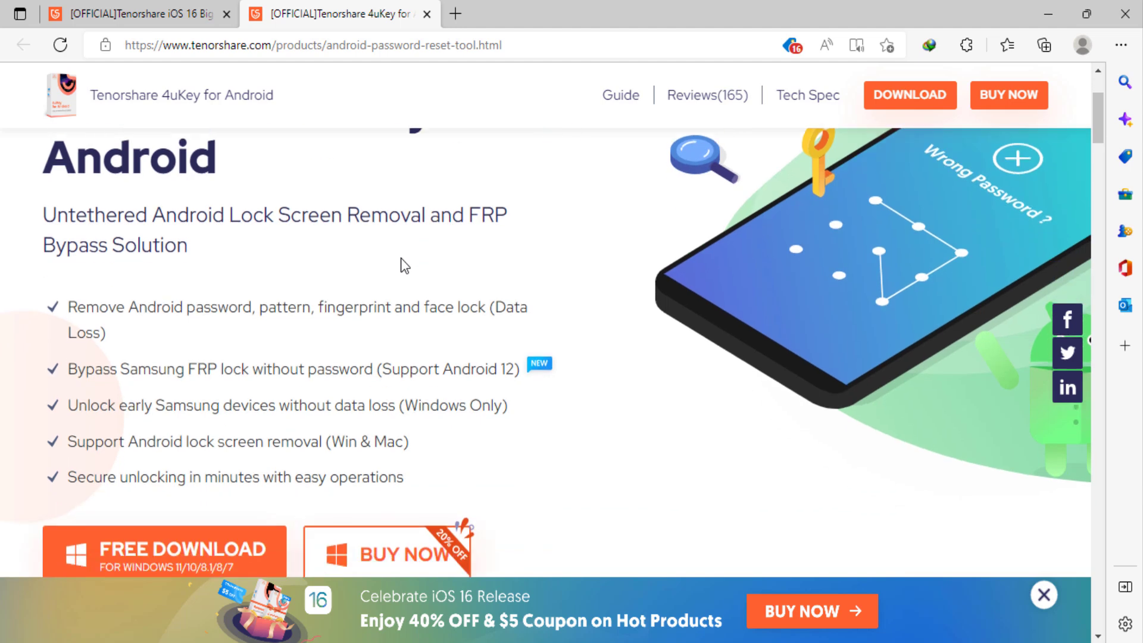
pyautogui.scroll(-1, 401, 264)
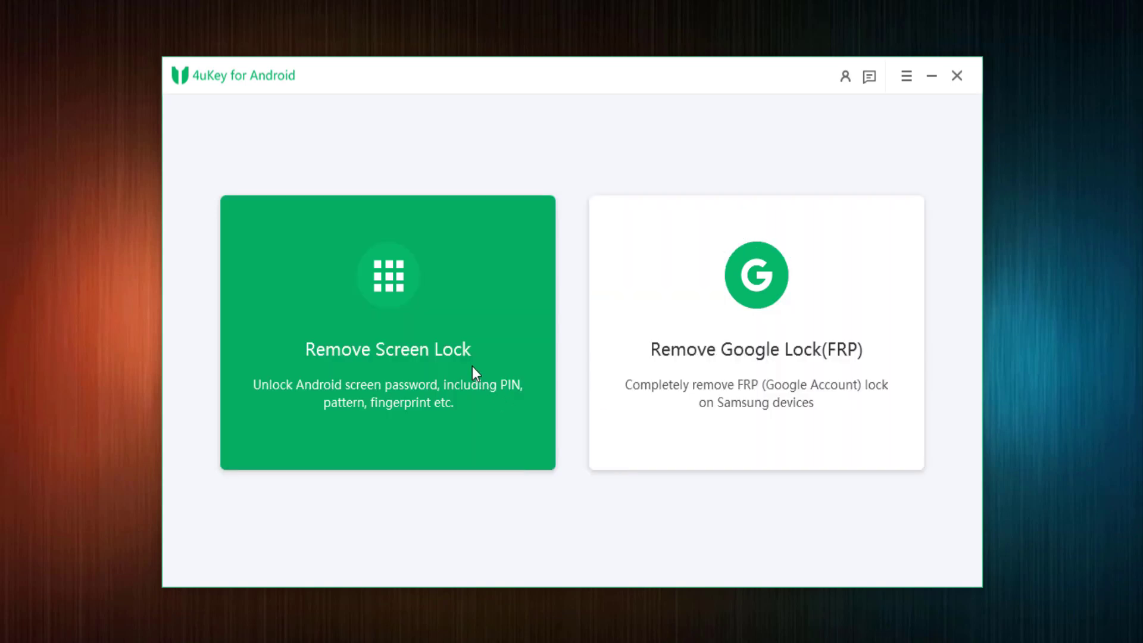
# Open Remove Screen Lock and start the Samsung removal without data loss
pyautogui.click(472, 374)
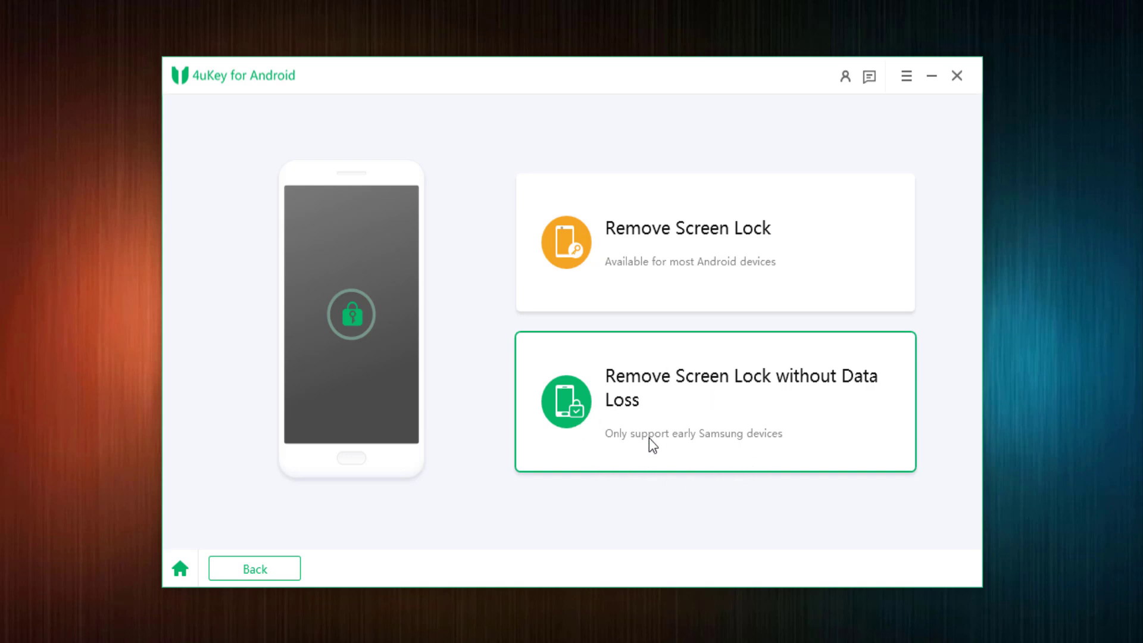
pyautogui.click(686, 397)
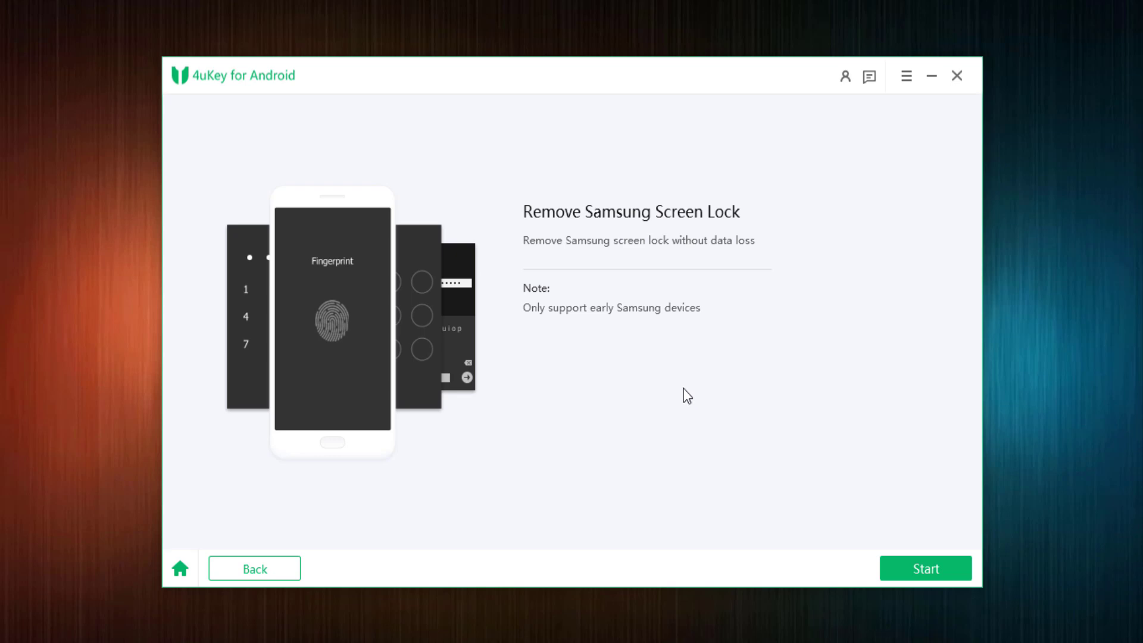
pyautogui.click(935, 565)
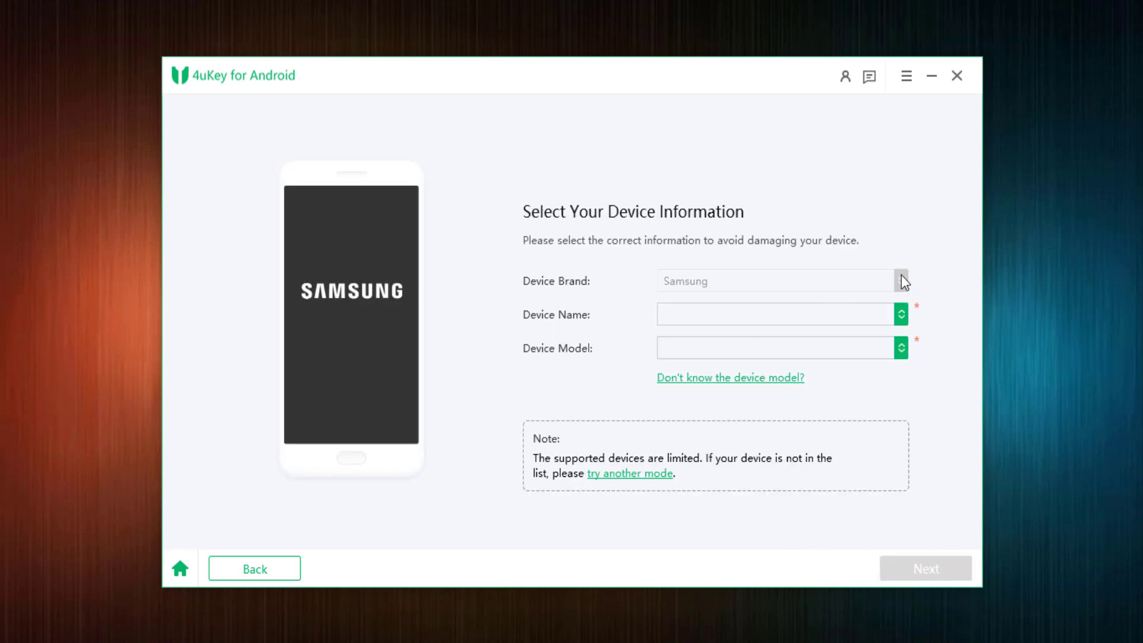
# Pick standard screen-lock removal, keep SAMSUNG as the phone brand, and start removal
pyautogui.click(901, 315)
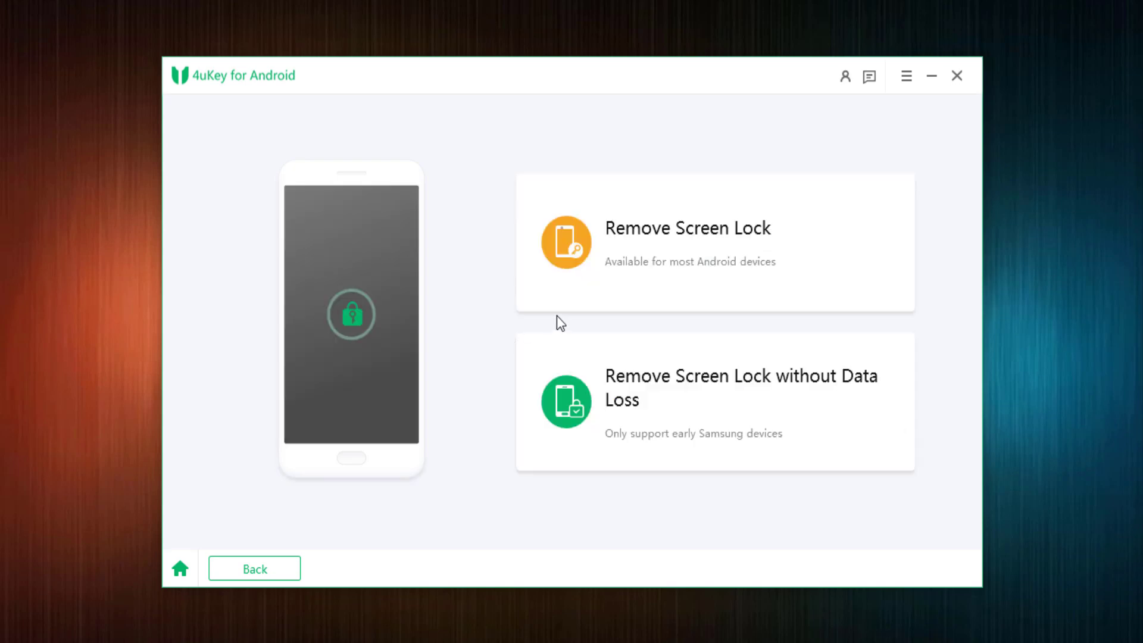
pyautogui.click(667, 256)
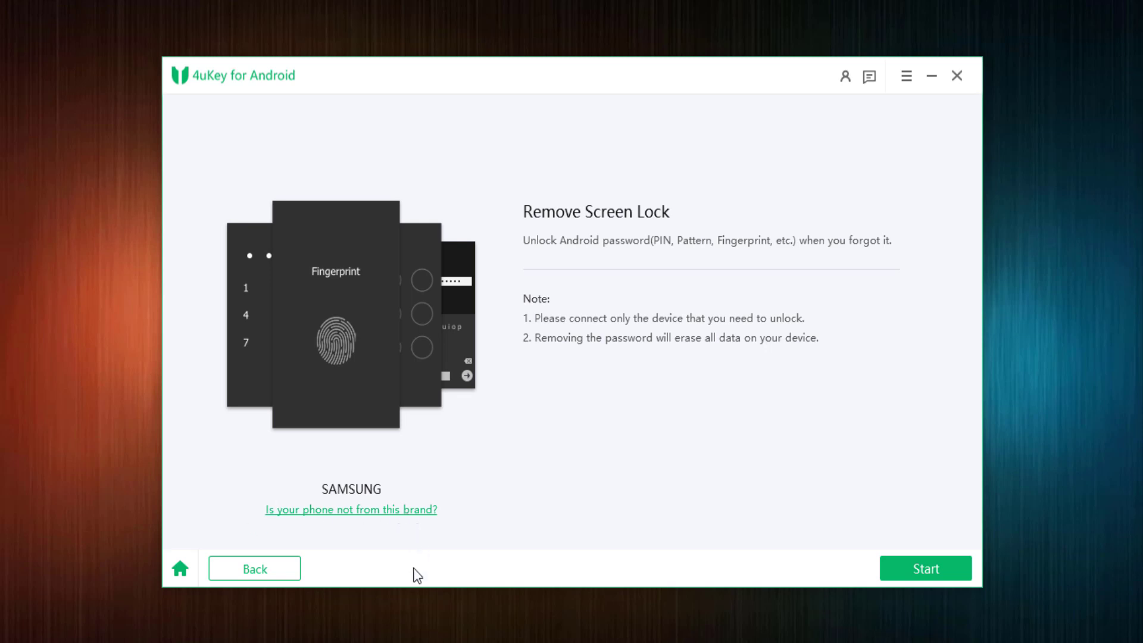
pyautogui.click(398, 509)
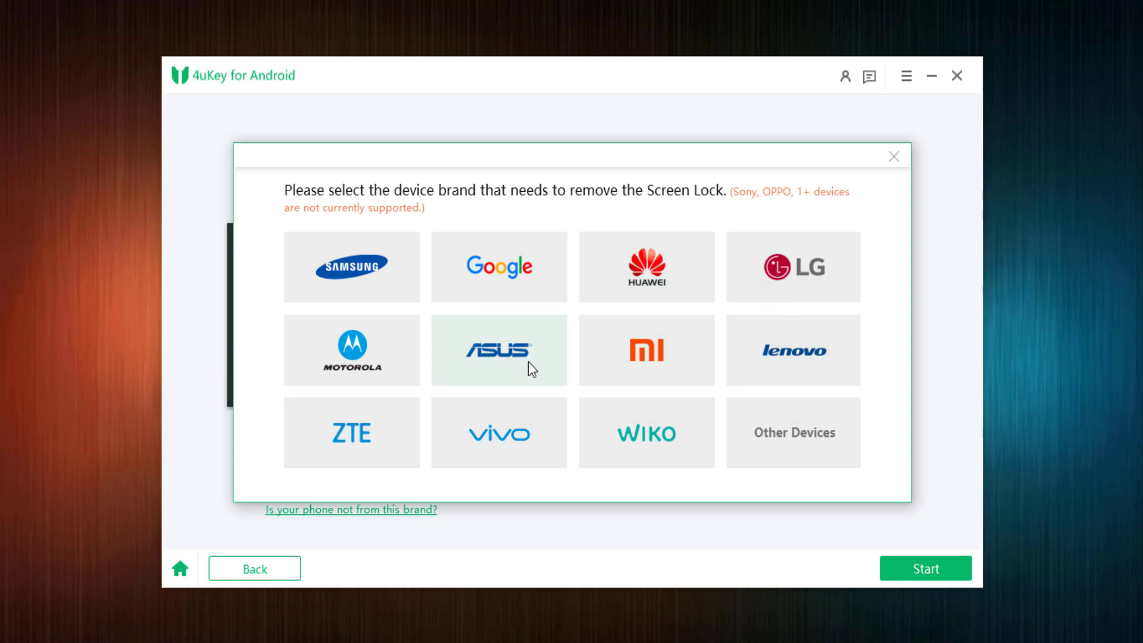
pyautogui.click(500, 300)
pyautogui.click(924, 403)
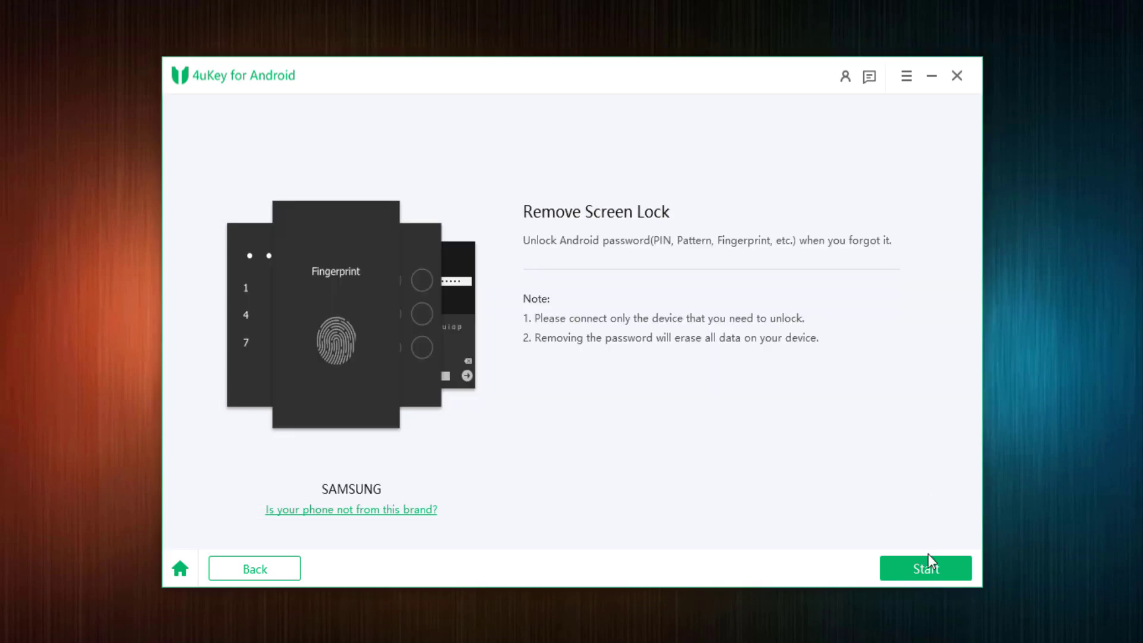
pyautogui.click(918, 571)
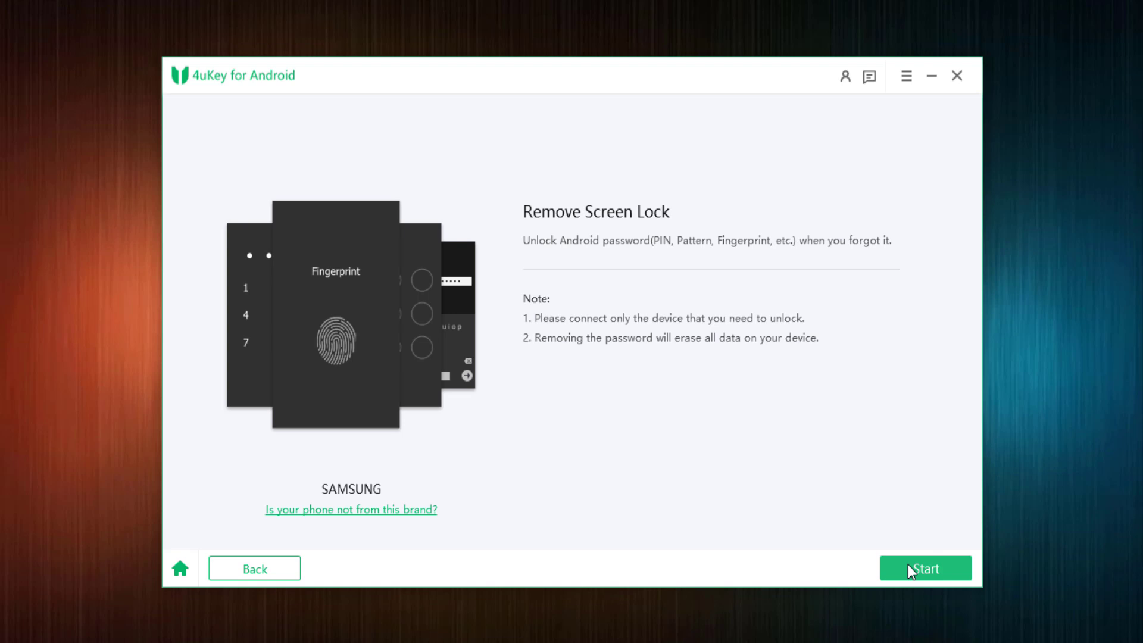
pyautogui.click(908, 565)
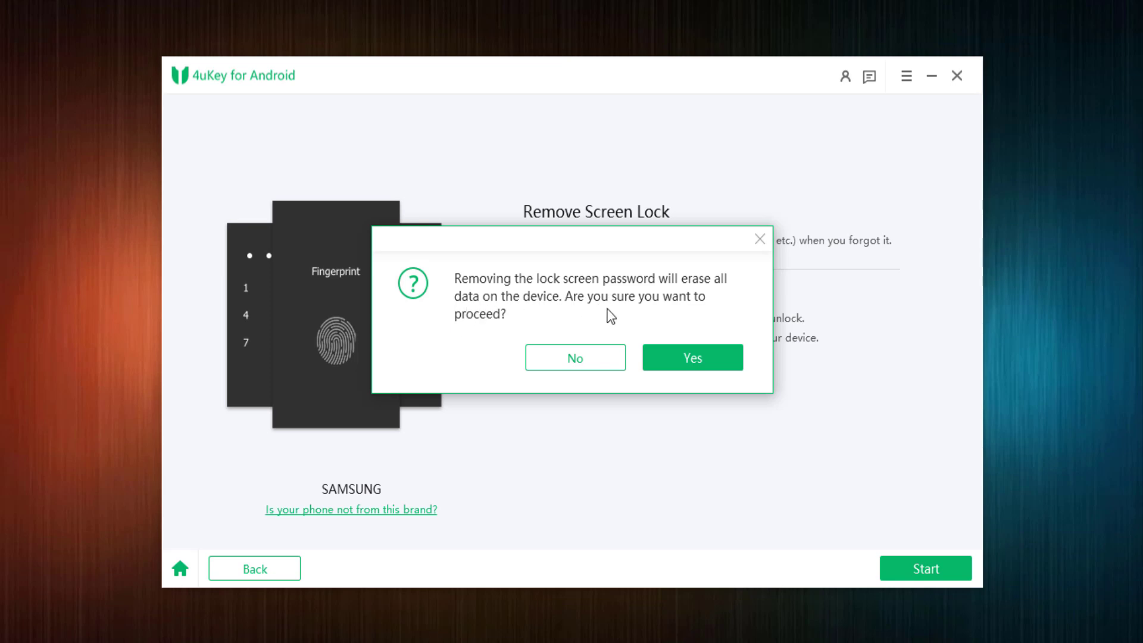
# Confirm erasing all data on the Samsung phone
pyautogui.click(669, 359)
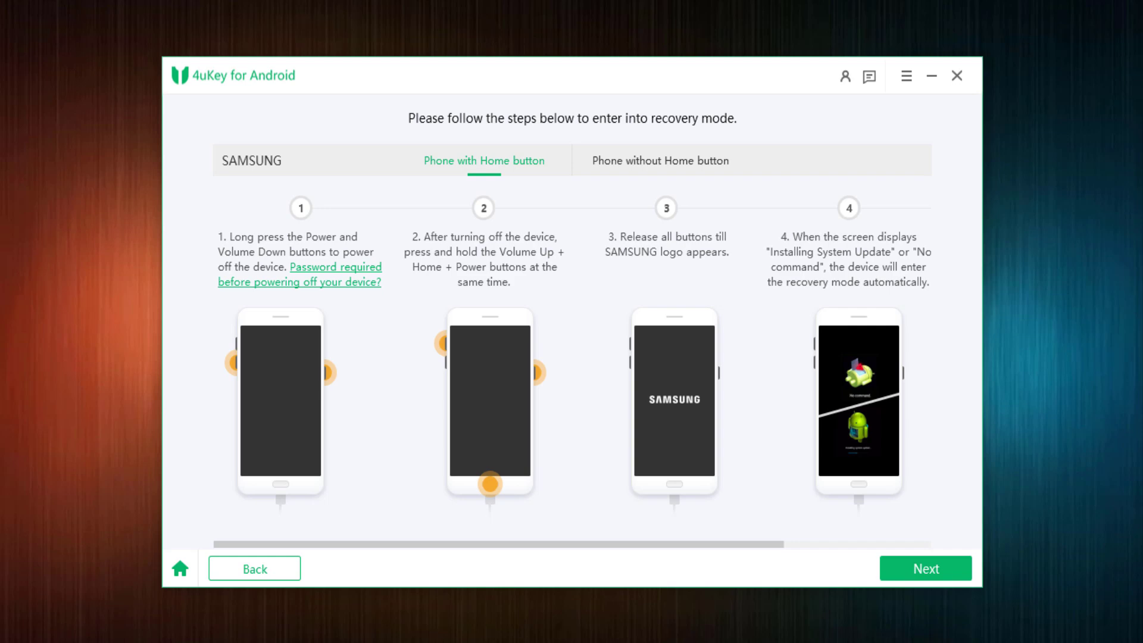
# Advance through the recovery-mode and password-removal guides to the completion screen
pyautogui.click(957, 564)
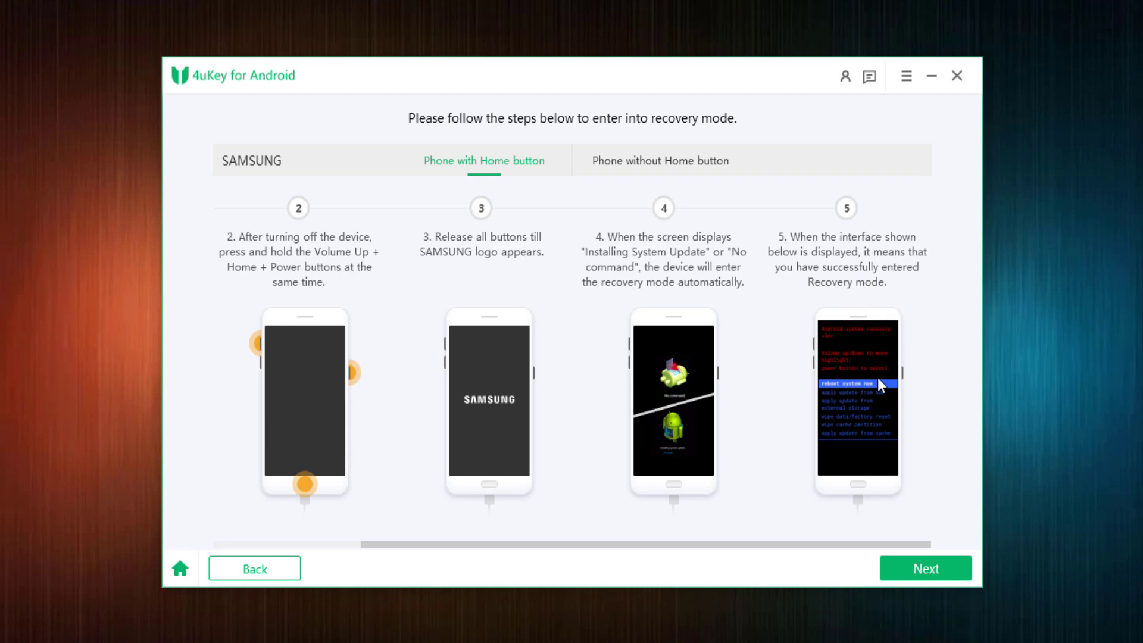
pyautogui.click(955, 569)
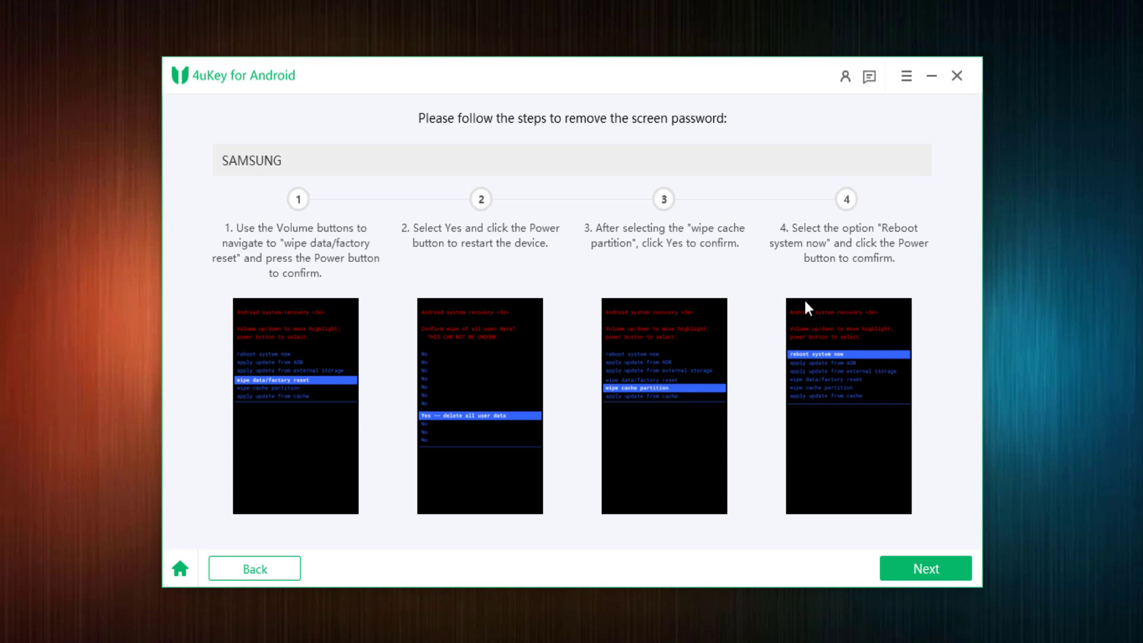
pyautogui.click(913, 576)
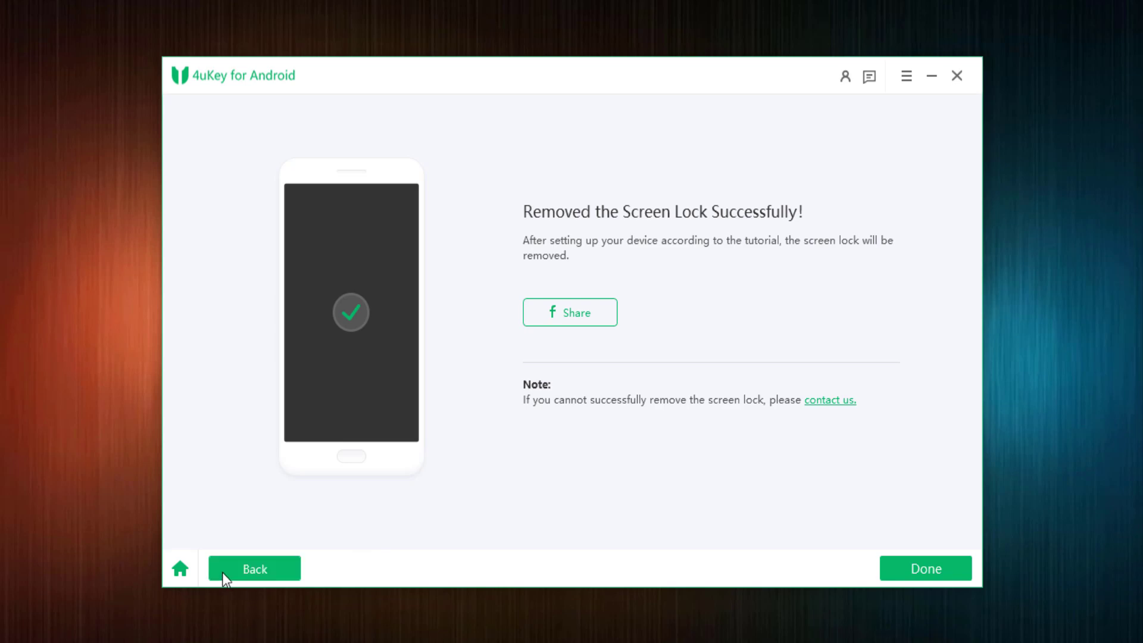
# Go to the main menu, preview Remove Google Lock (FRP), then go back
pyautogui.click(181, 570)
pyautogui.click(658, 333)
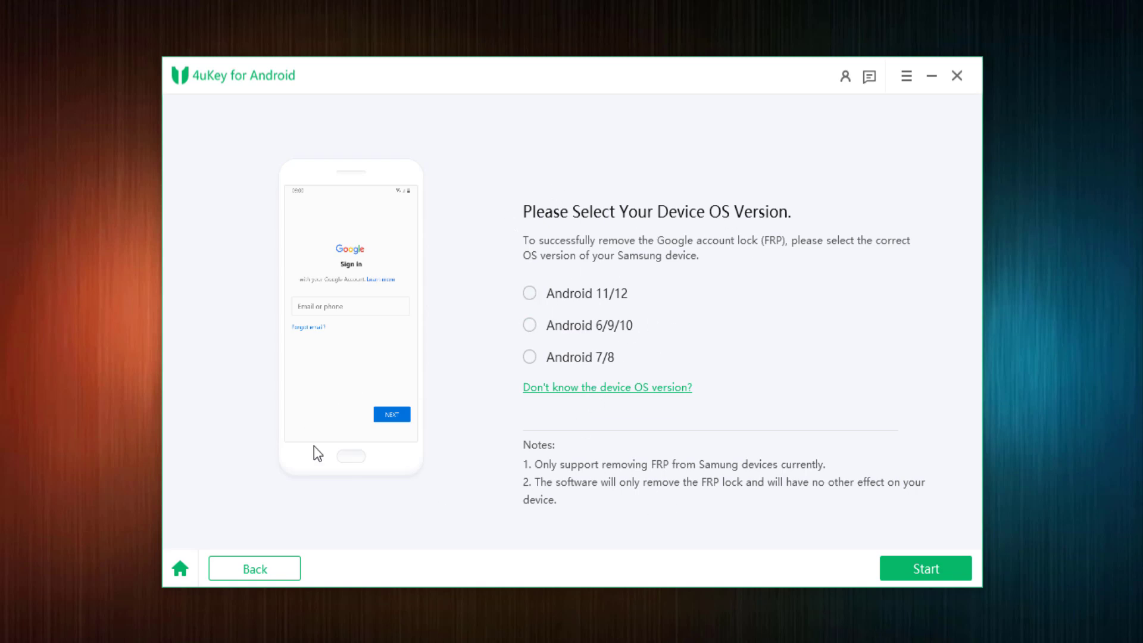
pyautogui.click(253, 569)
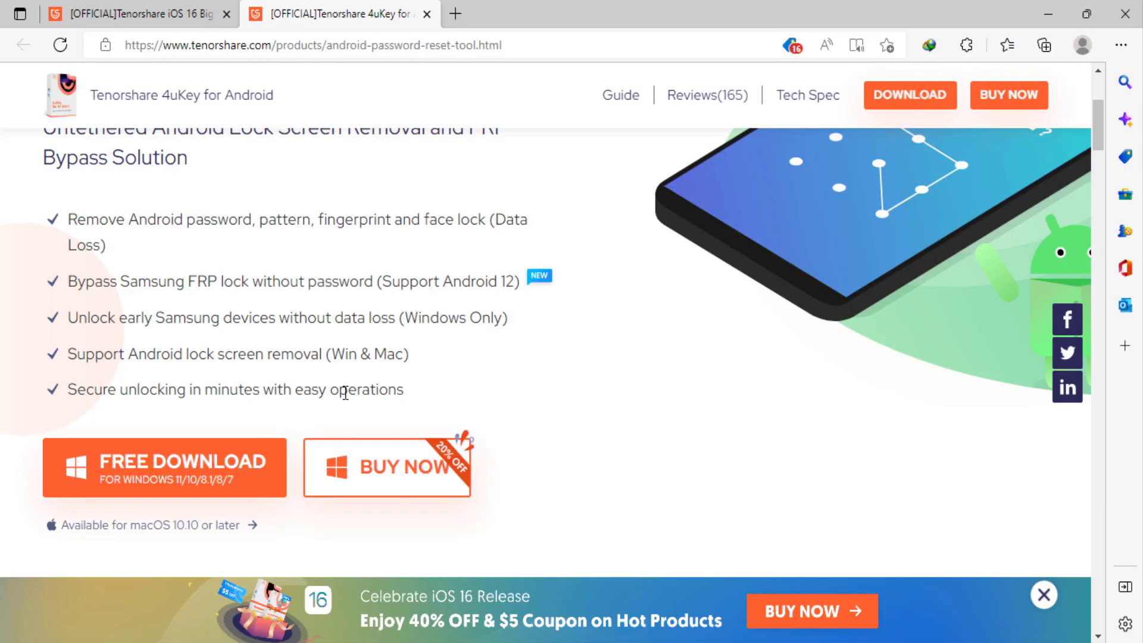
pyautogui.scroll(3, 347, 400)
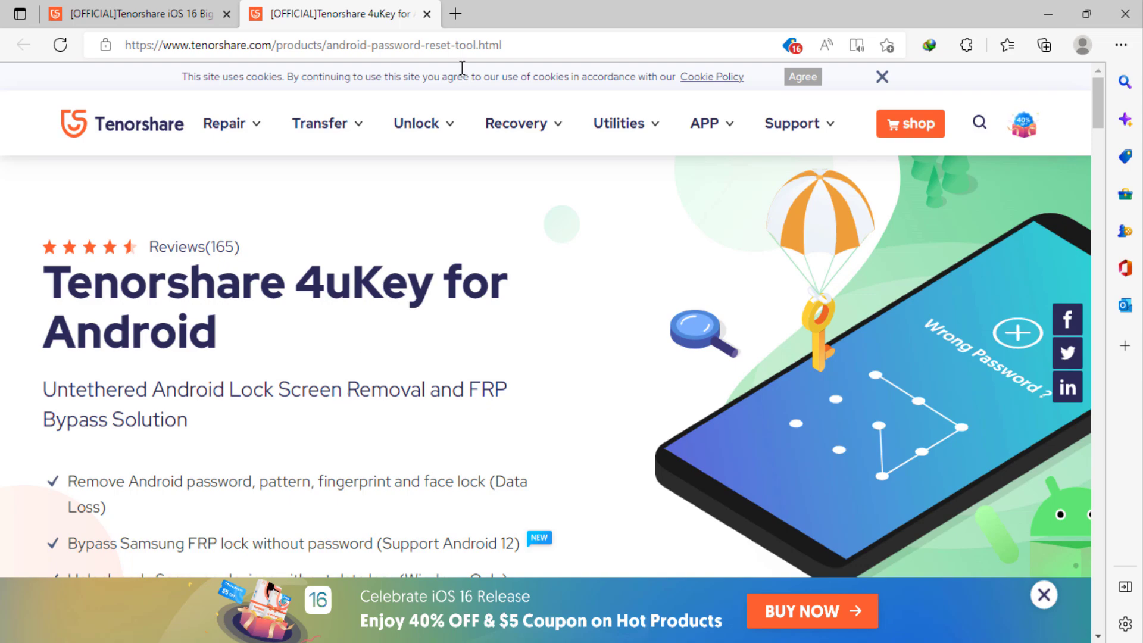
pyautogui.scroll(-3, 462, 67)
pyautogui.scroll(3, 462, 71)
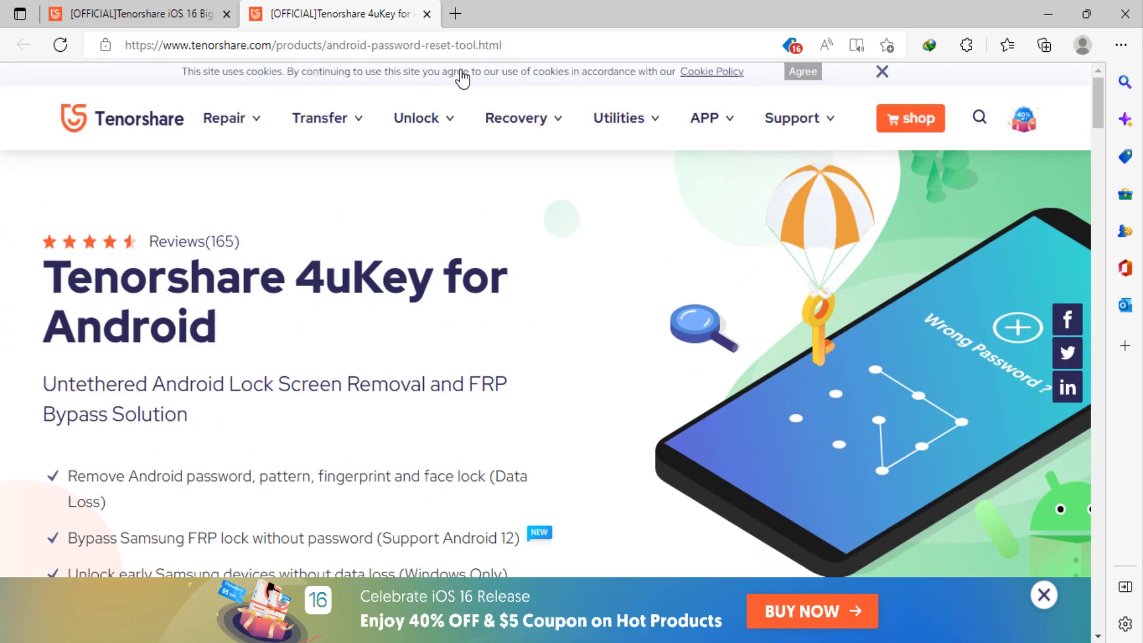
pyautogui.scroll(-3, 461, 78)
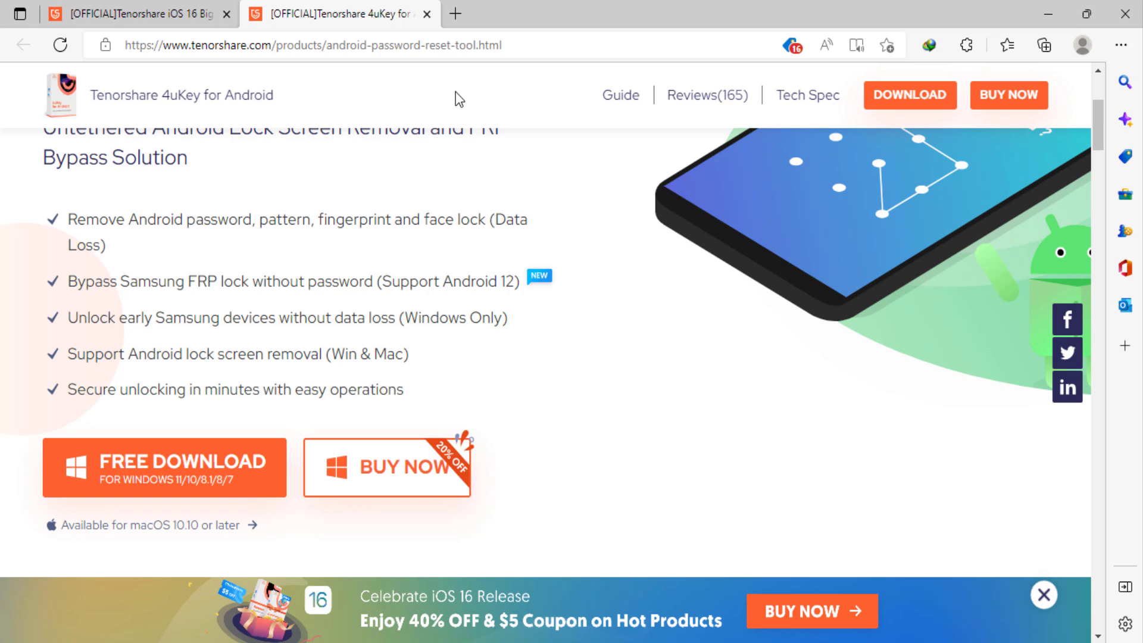
pyautogui.scroll(-2, 476, 188)
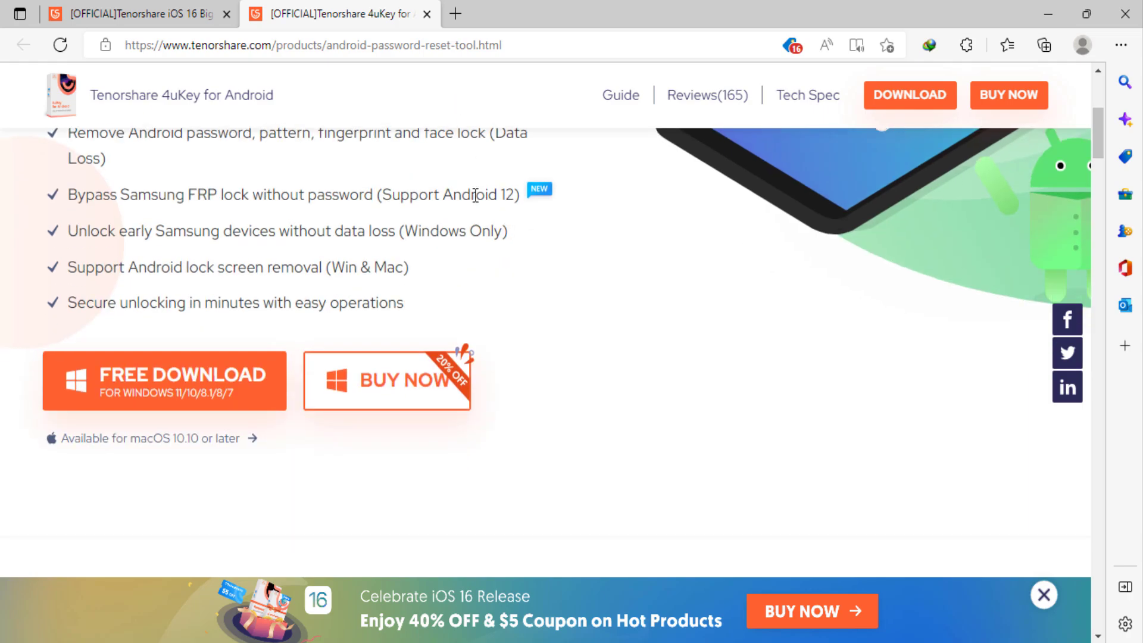
pyautogui.scroll(-5, 473, 267)
pyautogui.scroll(-5, 474, 311)
pyautogui.scroll(3, 474, 310)
pyautogui.scroll(-6, 470, 331)
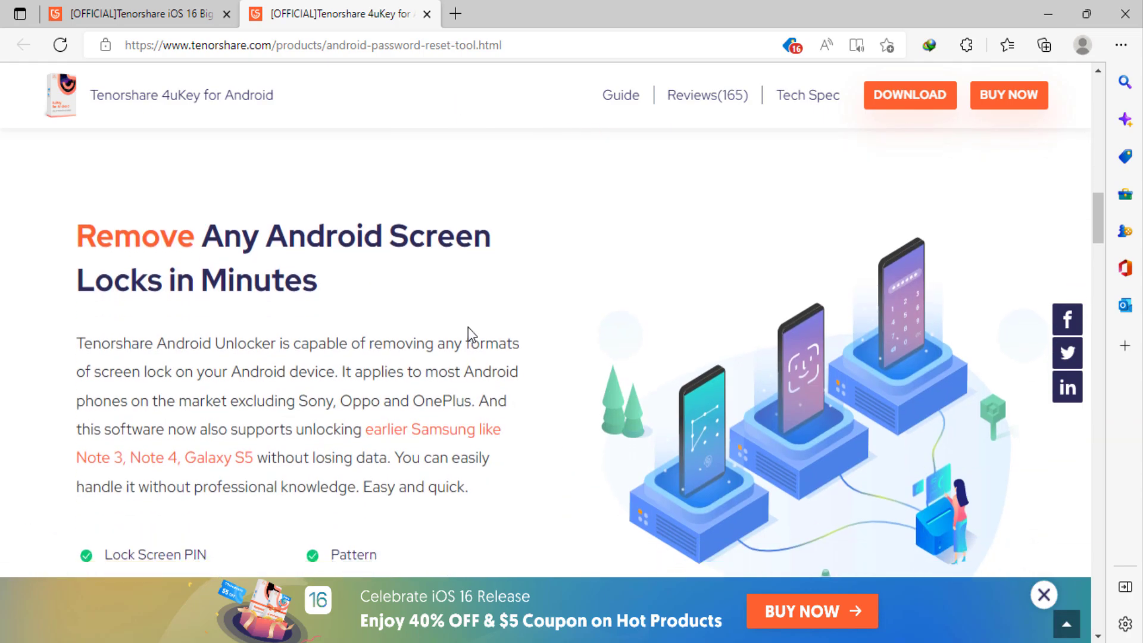
pyautogui.scroll(-5, 469, 327)
pyautogui.scroll(-5, 468, 327)
pyautogui.scroll(-5, 468, 331)
pyautogui.scroll(-5, 469, 330)
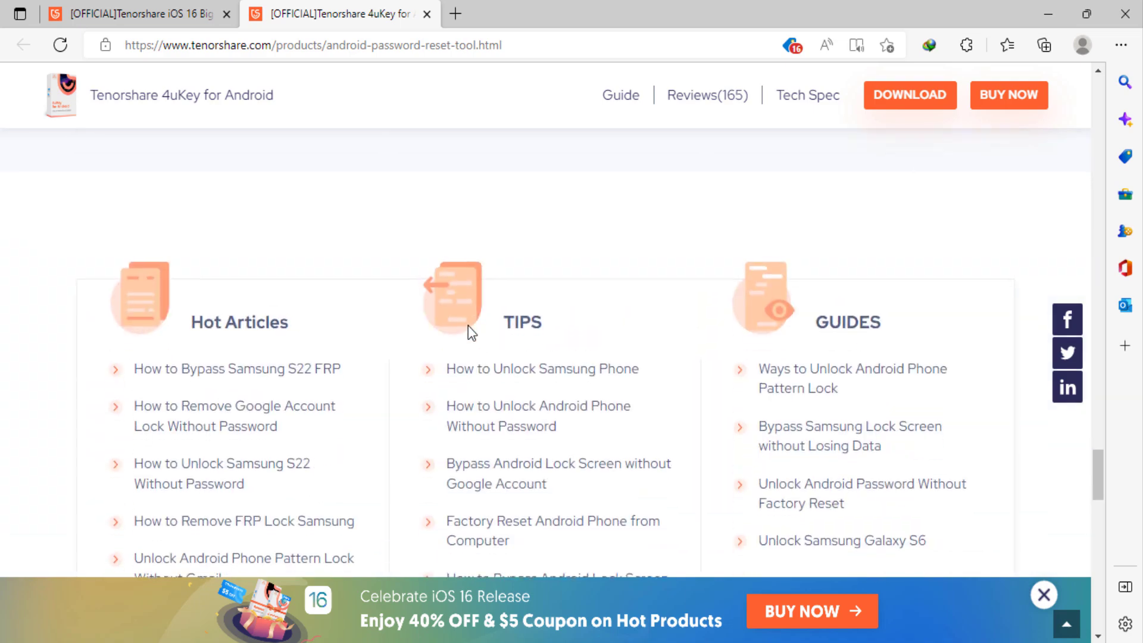
pyautogui.scroll(-5, 468, 331)
pyautogui.scroll(-2, 473, 330)
pyautogui.scroll(-5, 476, 329)
pyautogui.scroll(-2, 475, 328)
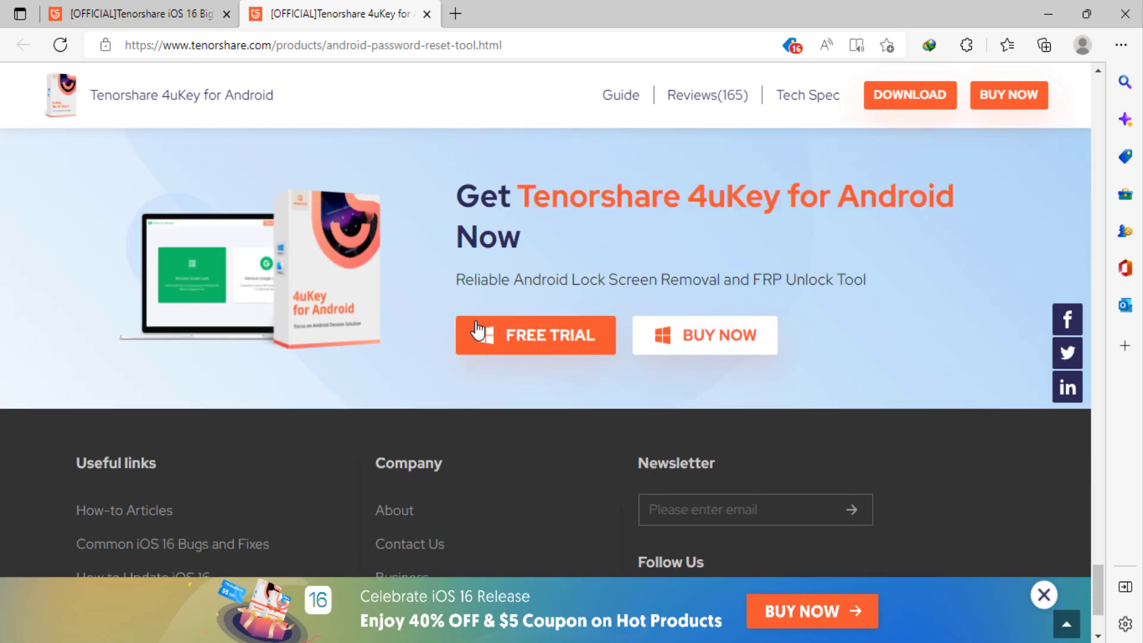
pyautogui.scroll(7, 476, 329)
pyautogui.scroll(5, 478, 322)
pyautogui.scroll(5, 477, 324)
pyautogui.scroll(5, 479, 327)
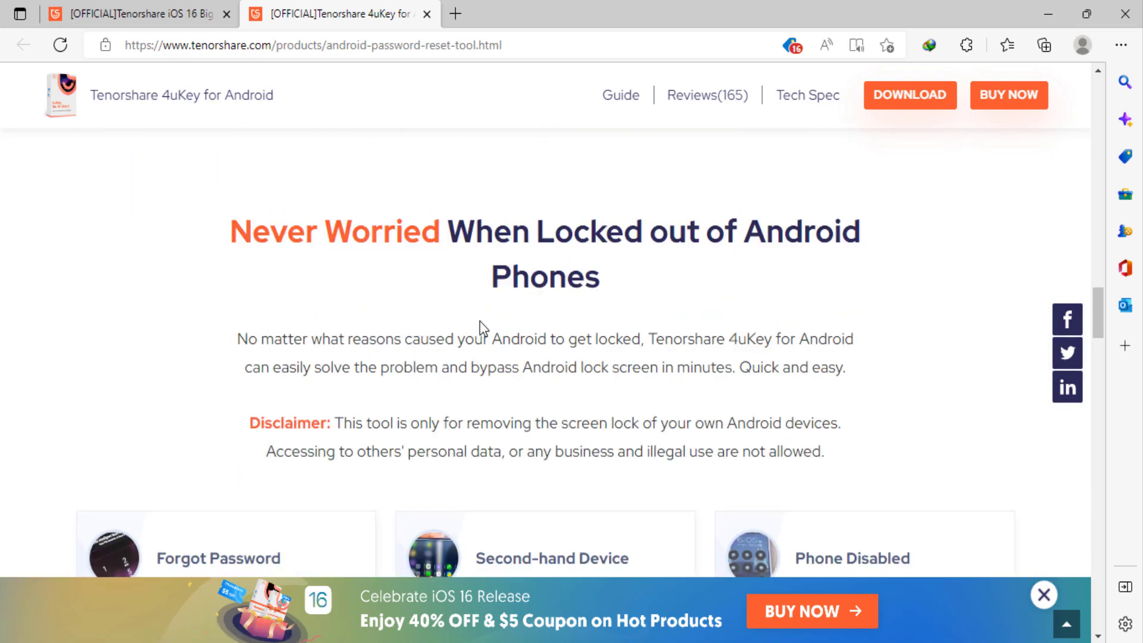